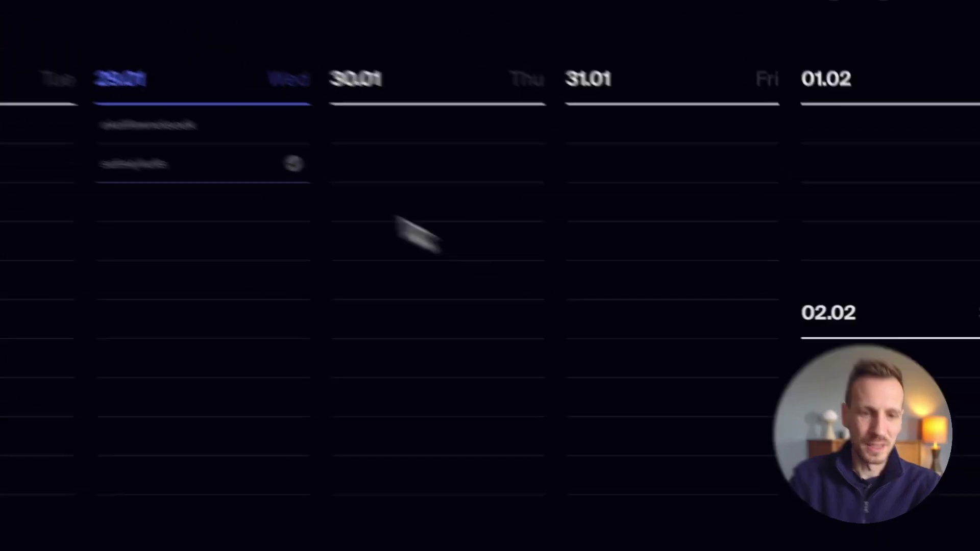
- Start task entries across the 27.01–30.01 columns, ending on a new row below Create task on 30.01
{"action": "left_click", "coordinate": [270, 135]}
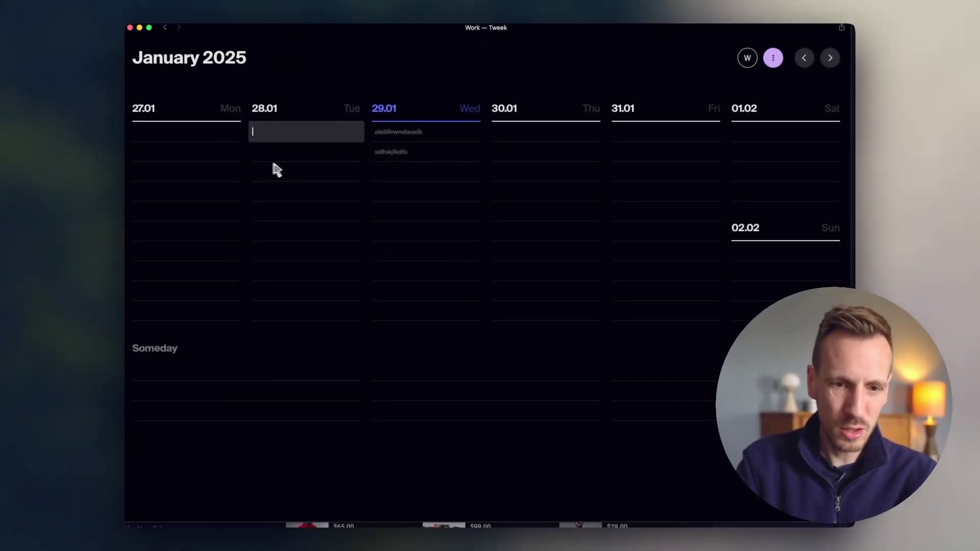
{"action": "left_click", "coordinate": [159, 136]}
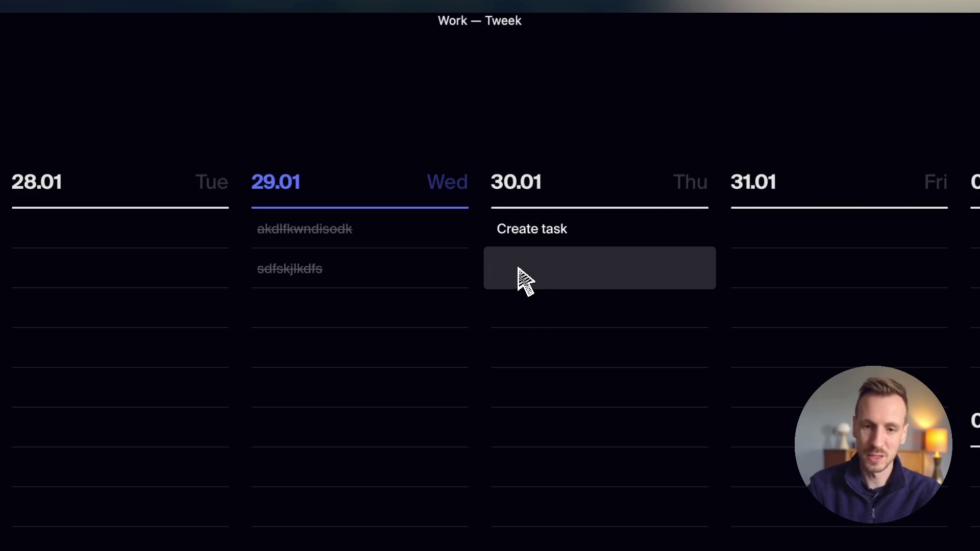
{"action": "left_click", "coordinate": [413, 306]}
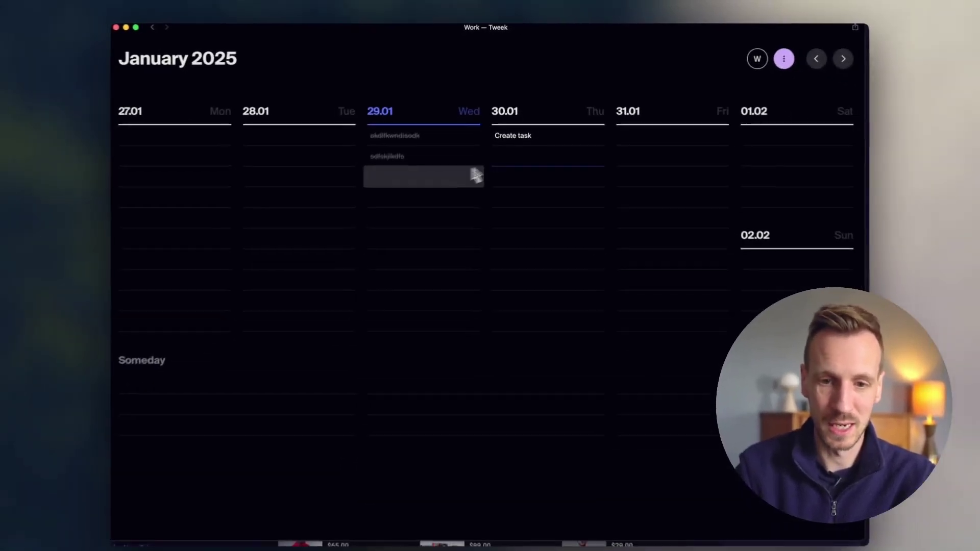
{"action": "left_click", "coordinate": [553, 211]}
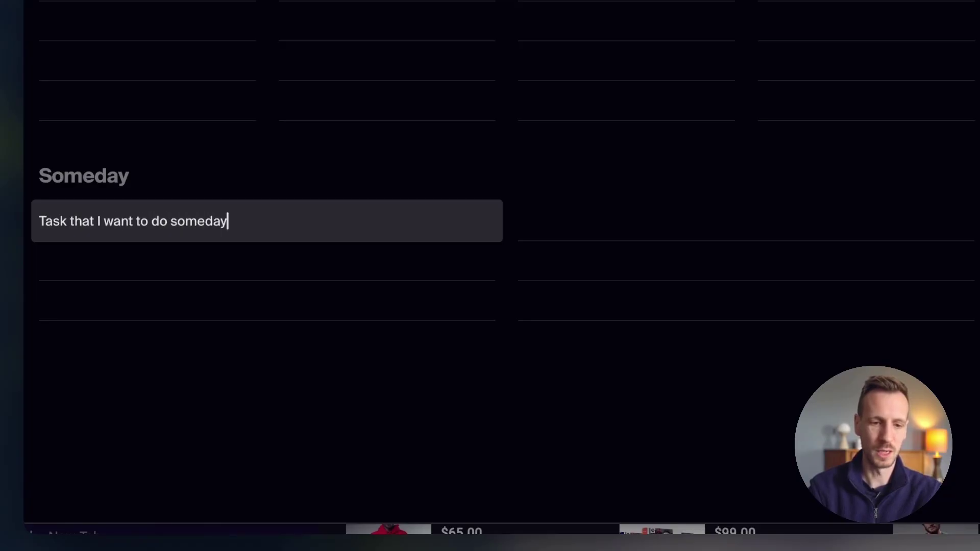
- Save the first Someday entry, then add Task 2 and Task 3 beneath it
{"action": "key", "text": "Return"}
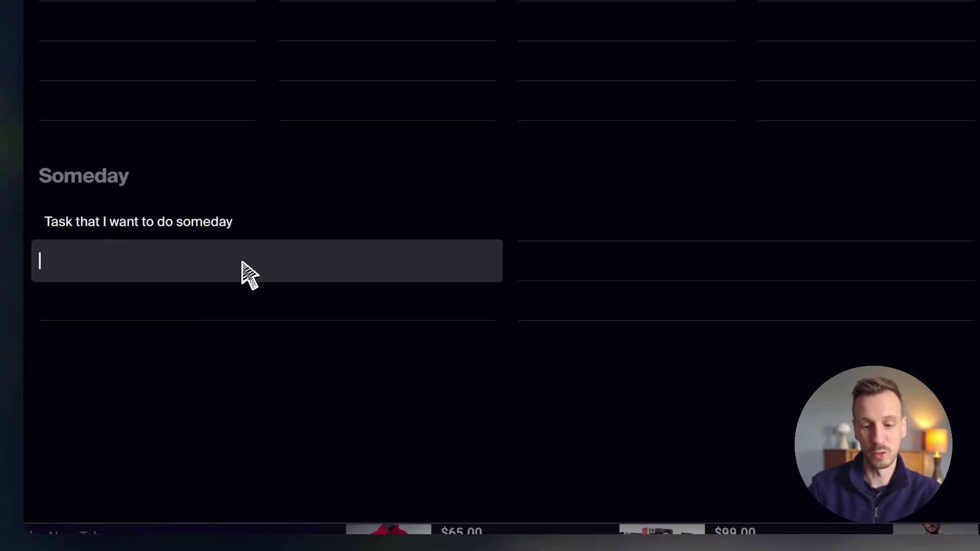
{"action": "type", "text": "Task 2"}
{"action": "key", "text": "Return"}
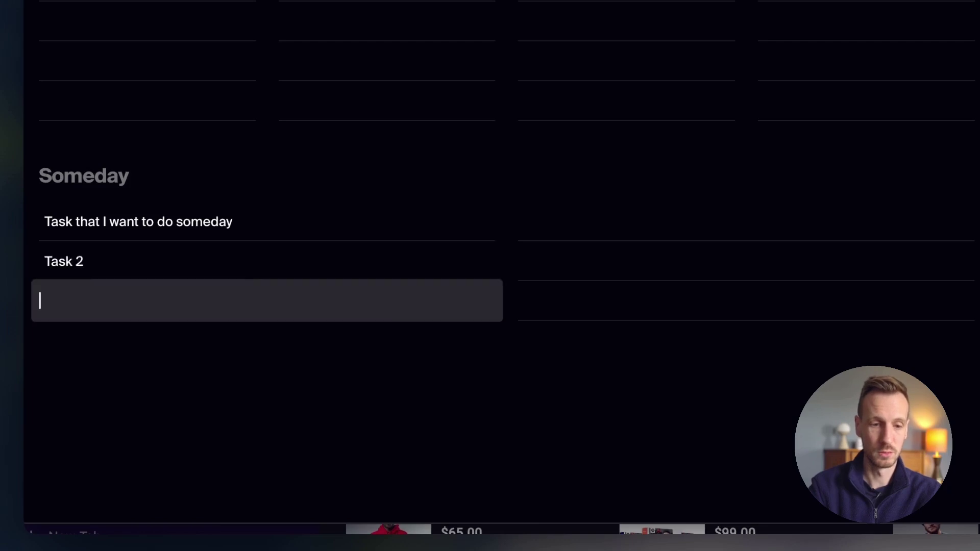
{"action": "key", "text": "Return"}
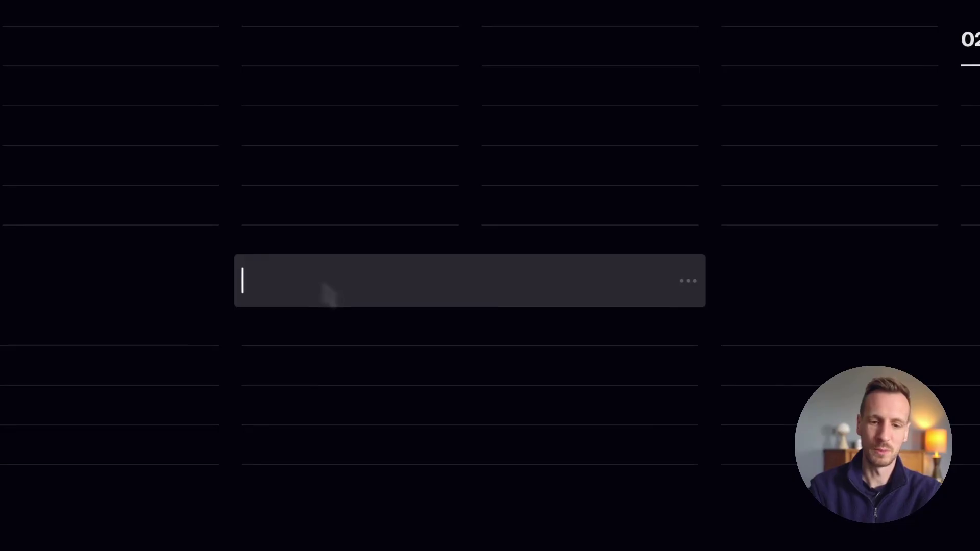
- Create two new lists titled Goals and Priorities
{"action": "type", "text": "Goals"}
{"action": "key", "text": "Return"}
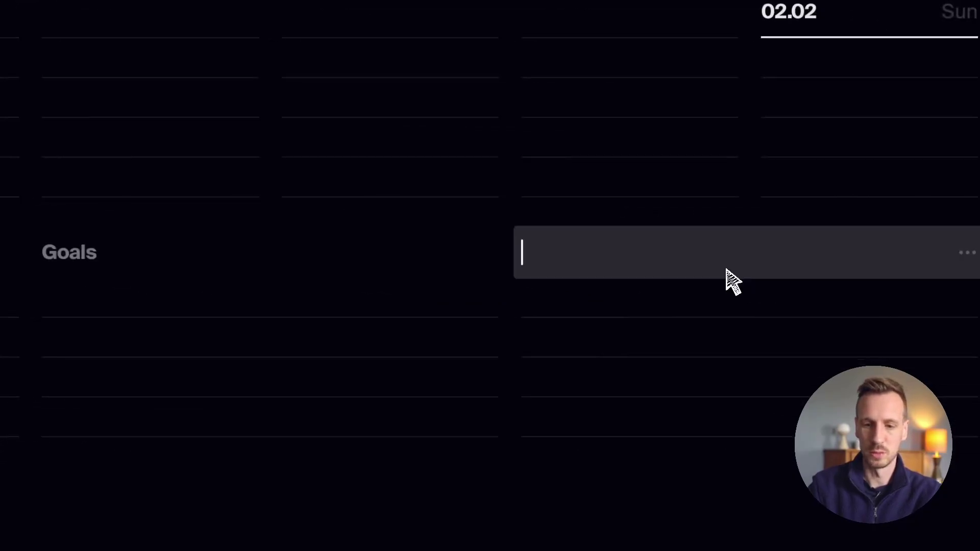
{"action": "type", "text": "Priorities"}
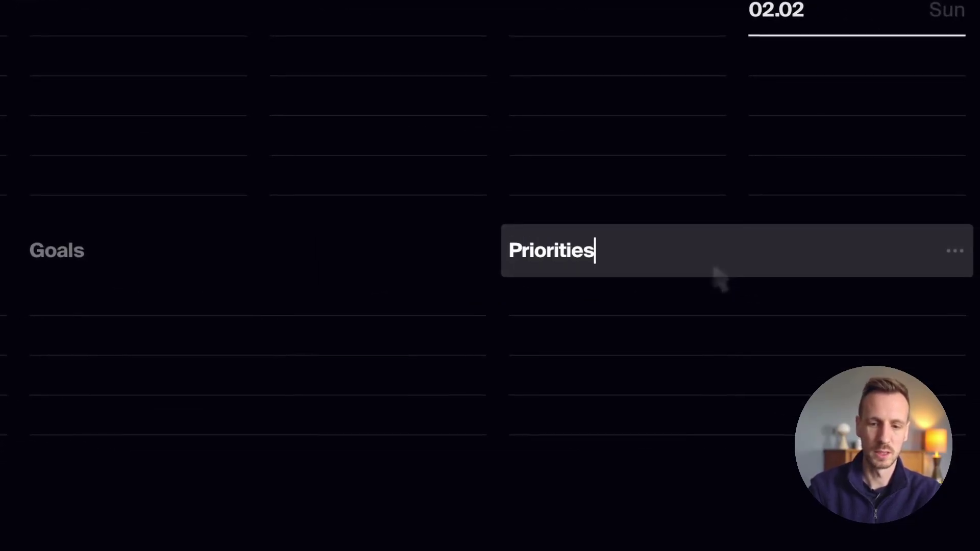
{"action": "key", "text": "Return"}
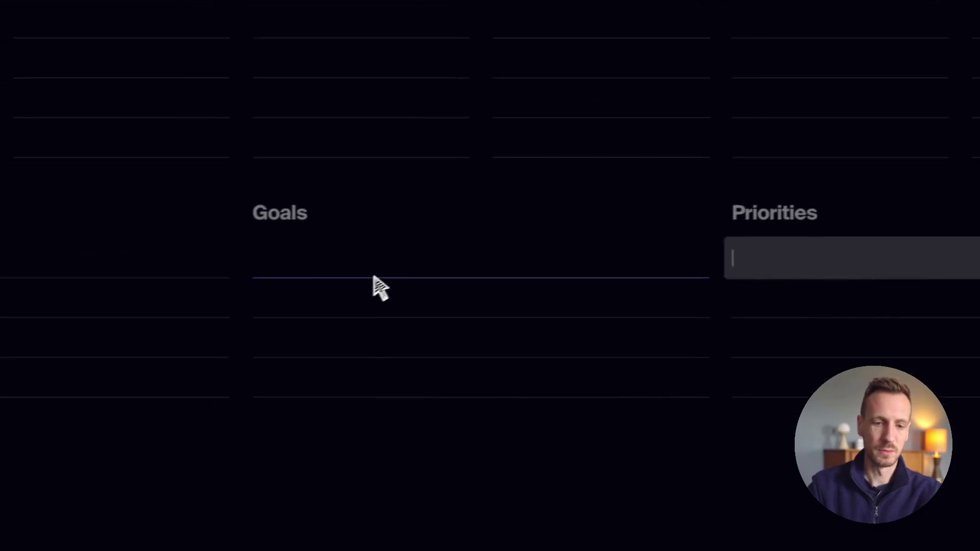
- Add a Tasks 4 item to the Goals list
{"action": "left_click", "coordinate": [154, 311]}
{"action": "type", "text": "Tasks 4"}
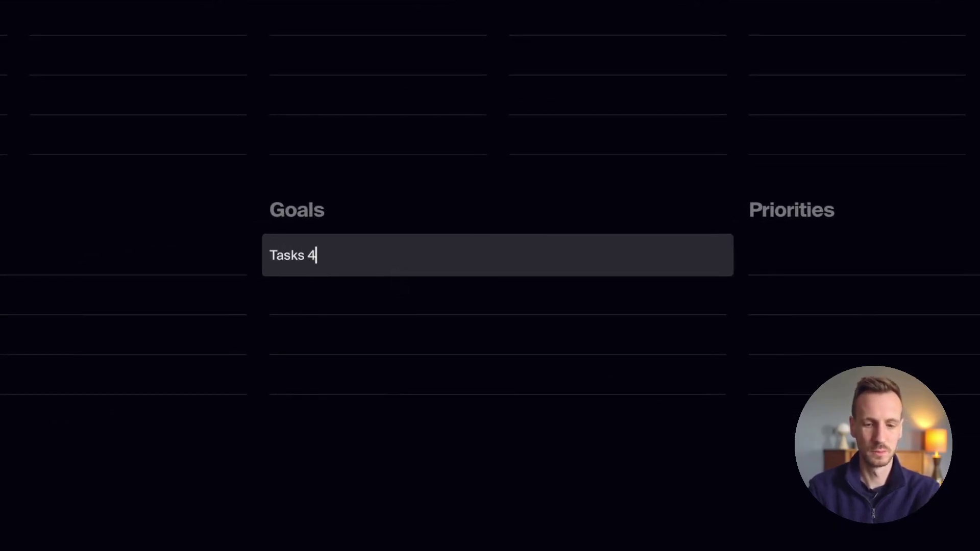
{"action": "key", "text": "Return"}
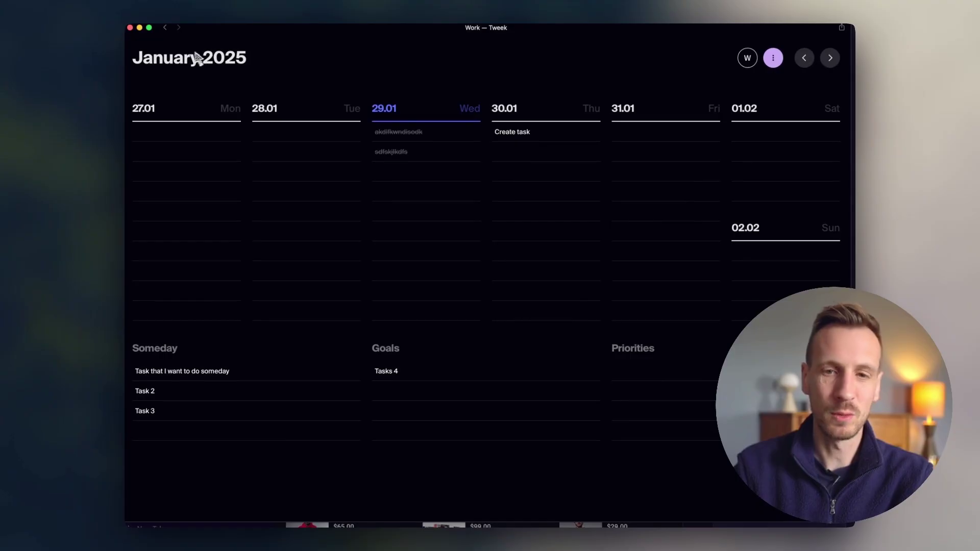
{"action": "left_click", "coordinate": [186, 58]}
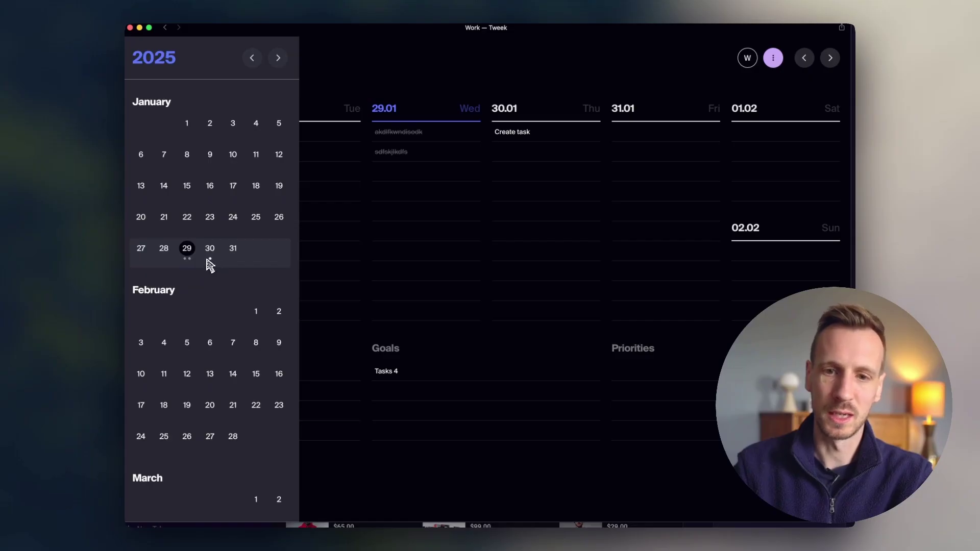
{"action": "left_click", "coordinate": [233, 265]}
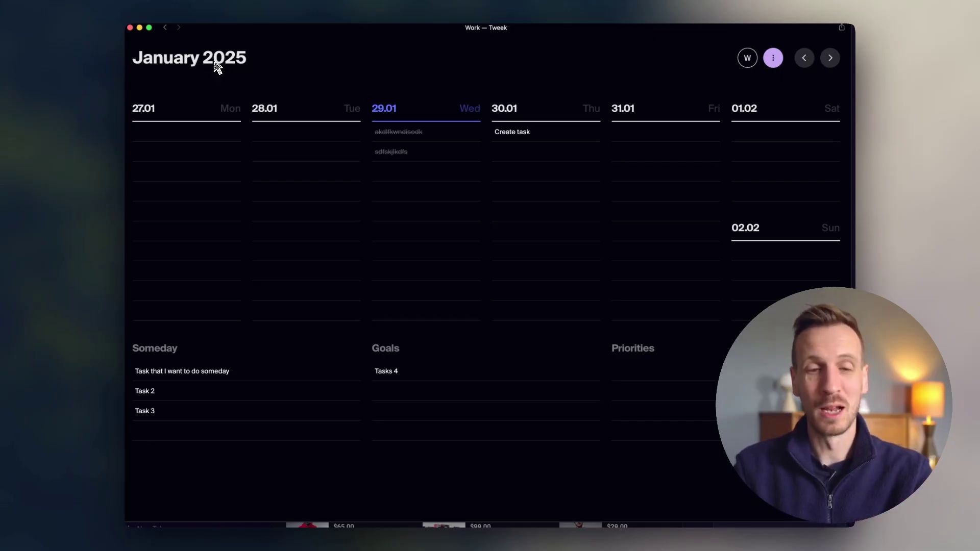
{"action": "left_click", "coordinate": [198, 66]}
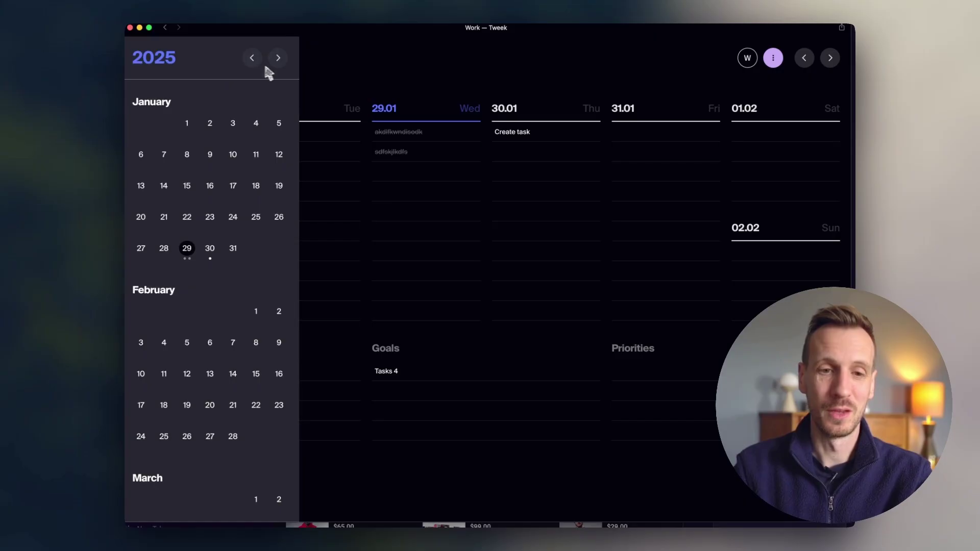
{"action": "left_click", "coordinate": [320, 90]}
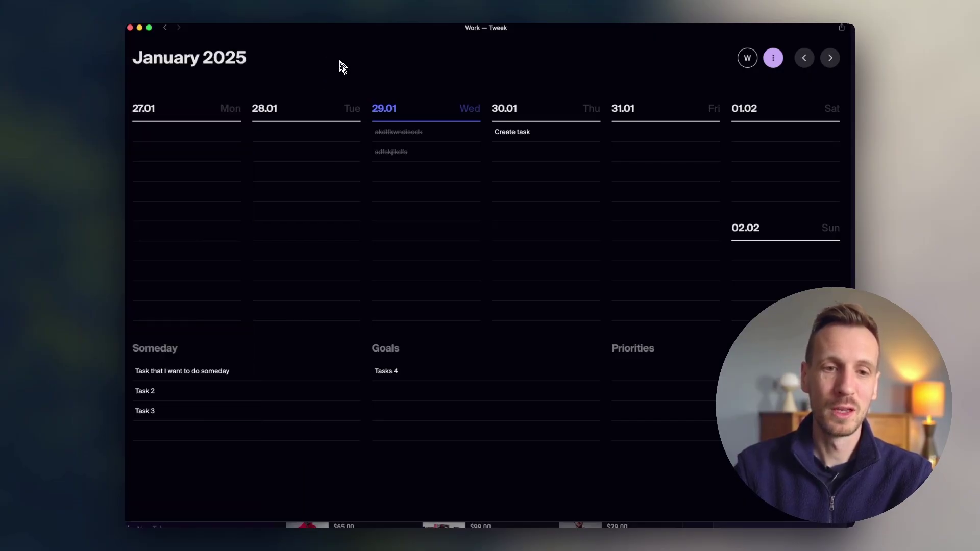
{"action": "left_click", "coordinate": [830, 58]}
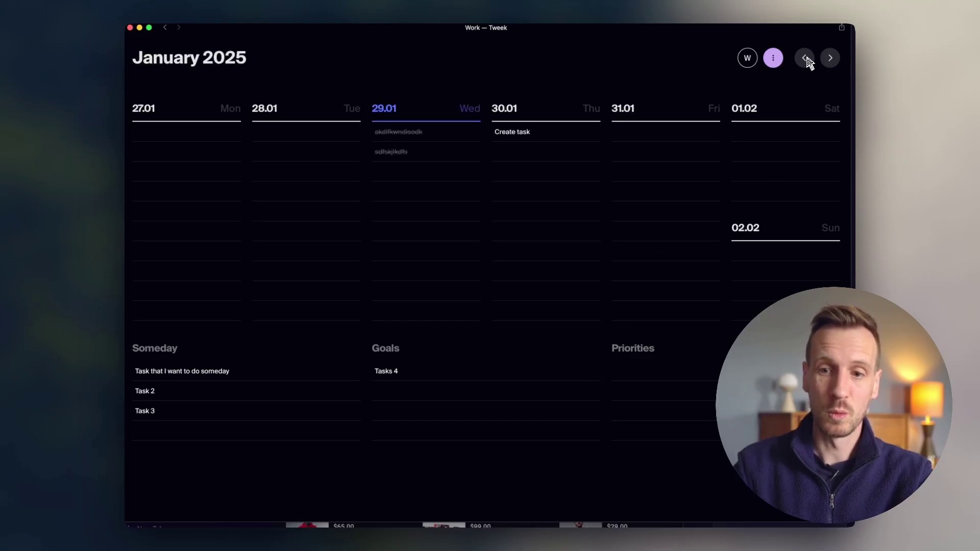
- Browse the 27.01, 03.02 and 10.02 weeks and try reordering Task 2 in Someday
{"action": "left_click", "coordinate": [830, 59]}
{"action": "left_click", "coordinate": [831, 60]}
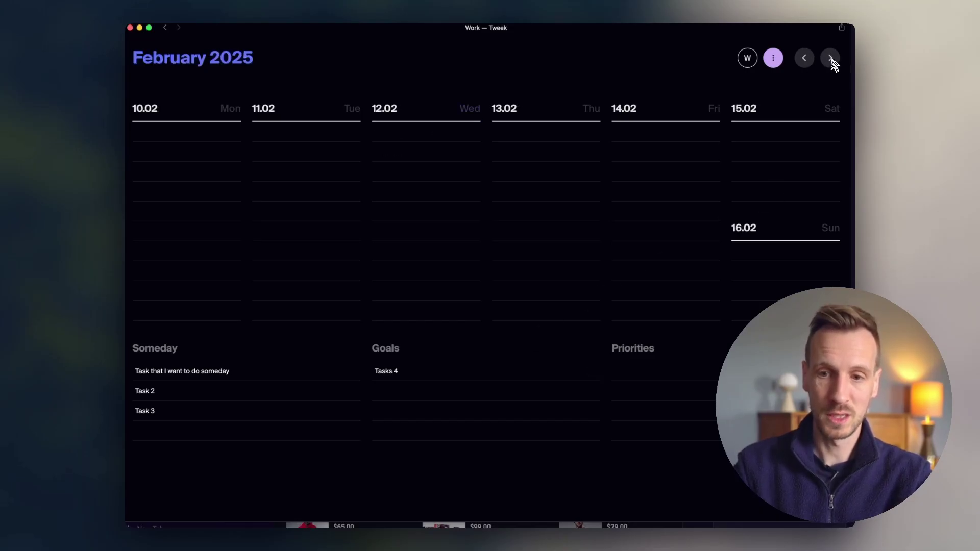
{"action": "left_click", "coordinate": [804, 59]}
{"action": "left_click", "coordinate": [804, 59]}
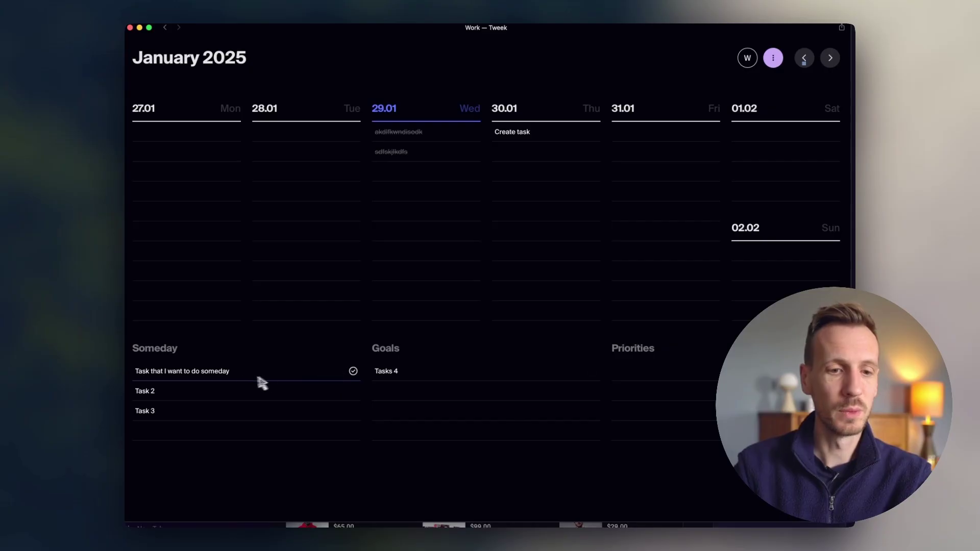
{"action": "mouse_move", "coordinate": [260, 391]}
{"action": "left_mouse_down"}
{"action": "mouse_move", "coordinate": [197, 402]}
{"action": "mouse_move", "coordinate": [261, 385]}
{"action": "left_mouse_up"}
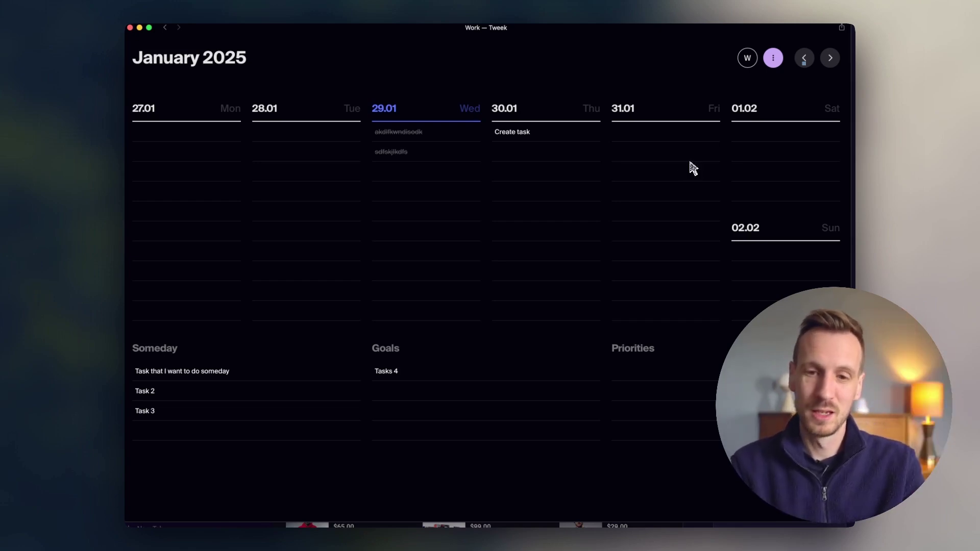
- In the 03.02 week, drag the someday task onto Tuesday 04.02
{"action": "left_click", "coordinate": [830, 58]}
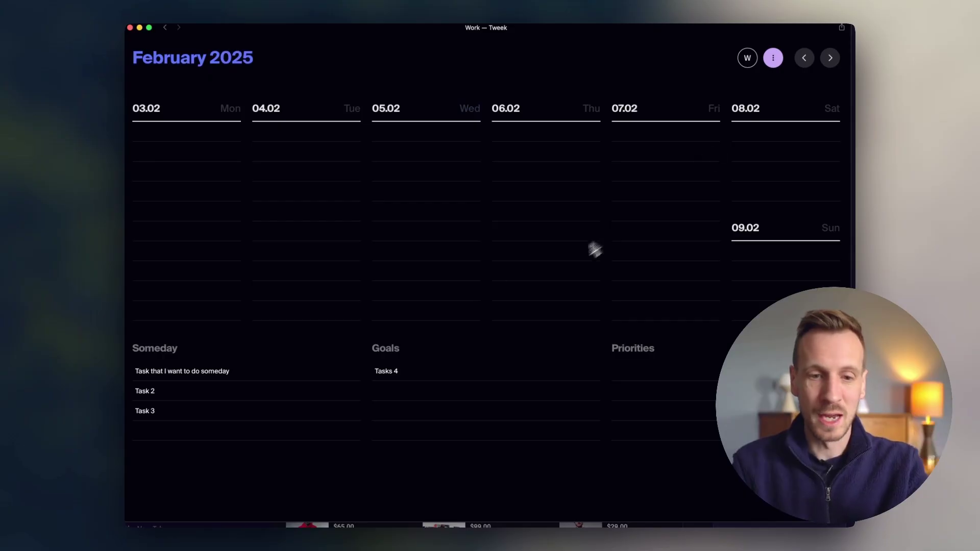
{"action": "left_click_drag", "start_coordinate": [180, 373], "coordinate": [327, 184]}
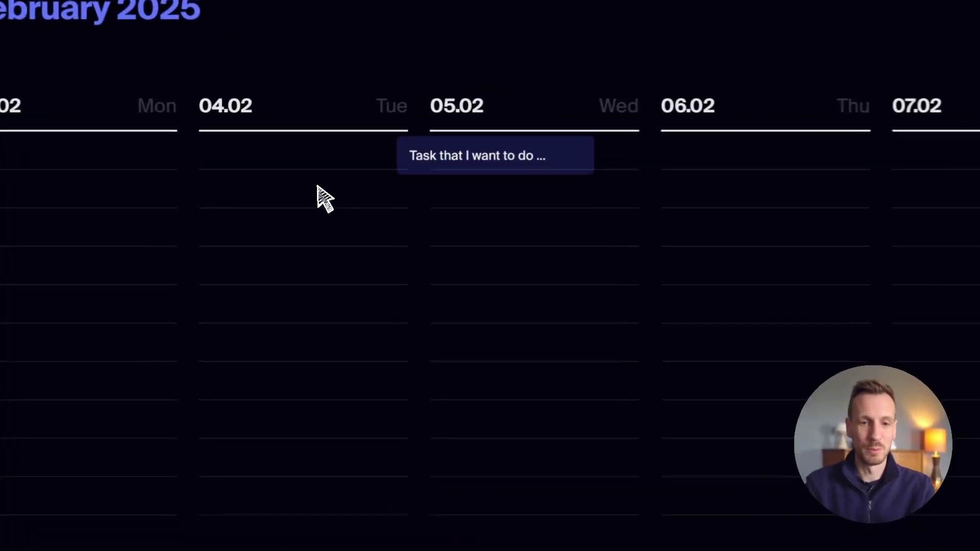
{"action": "left_click_drag", "start_coordinate": [524, 167], "coordinate": [331, 179]}
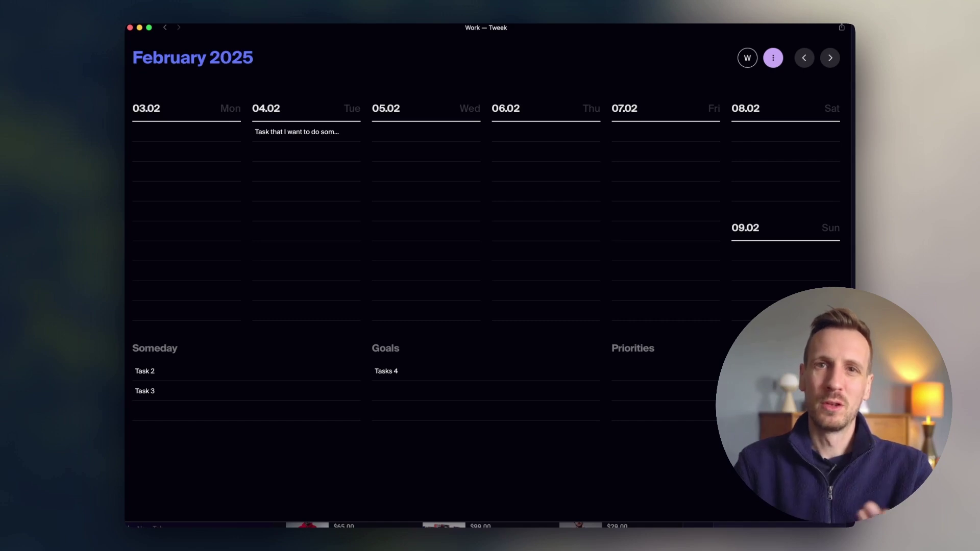
- Add 'I want to make sure…' and 'I value family just as much as work' to Priorities
{"action": "left_click", "coordinate": [622, 372]}
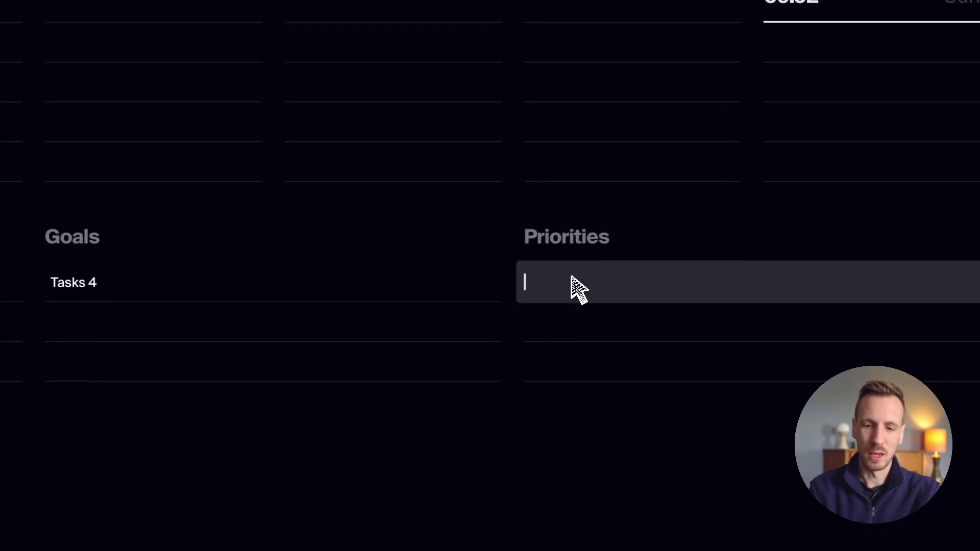
{"action": "type", "text": "I"}
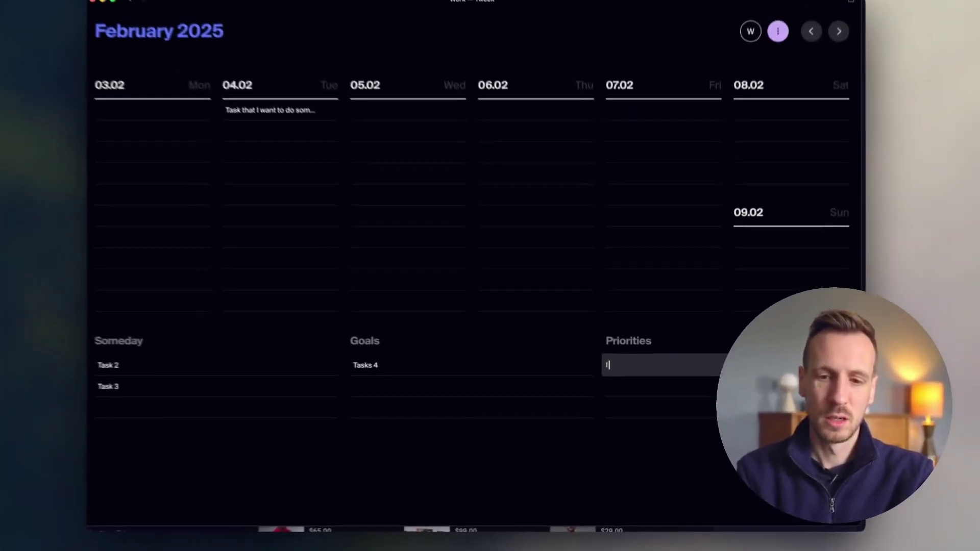
{"action": "type", "text": " want to make sure I'm not overwork"}
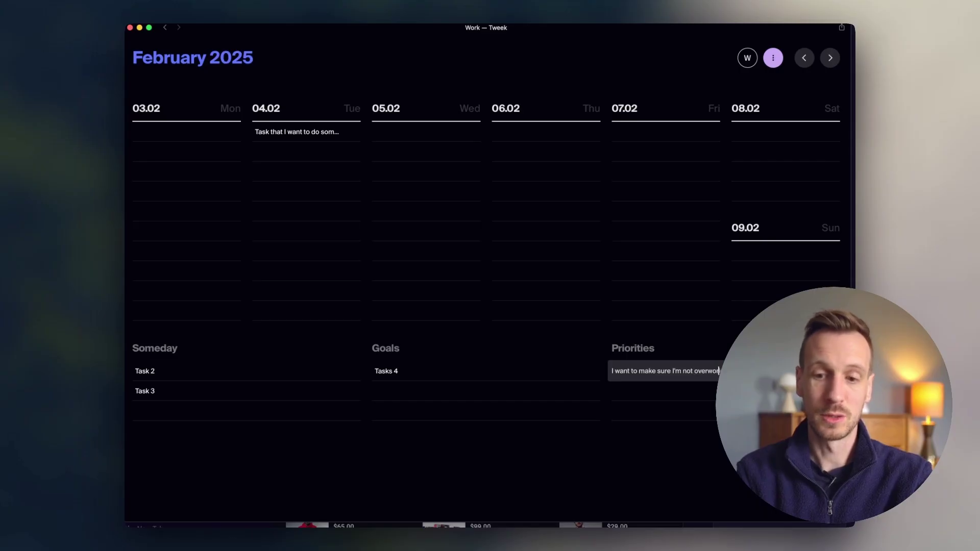
{"action": "key", "text": "Return"}
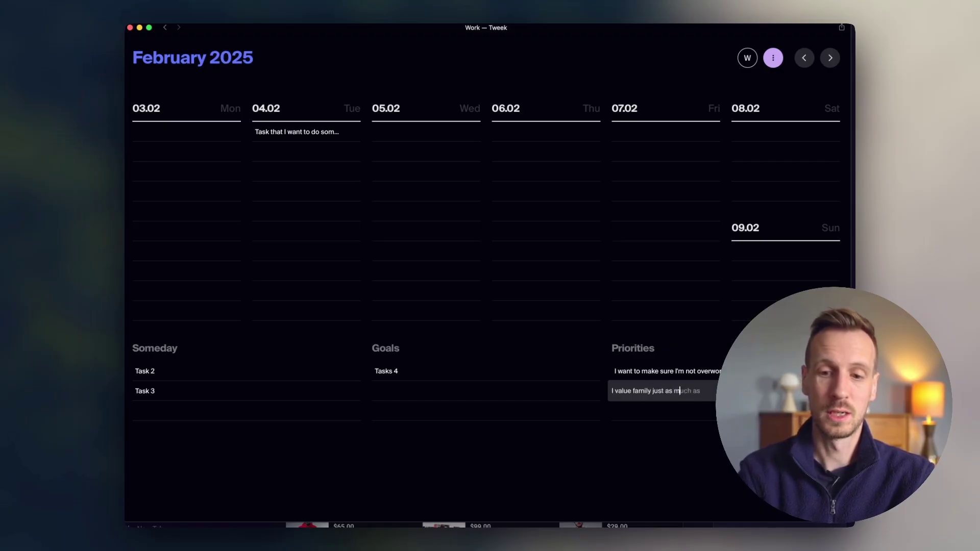
{"action": "type", "text": "I value family just as much as work"}
{"action": "key", "text": "Return"}
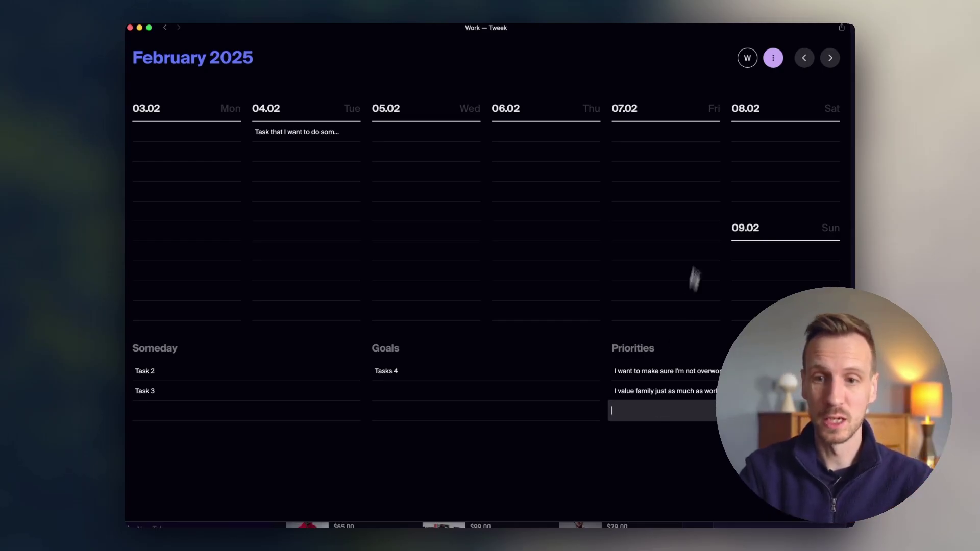
- Check the W account menu, then open the Tuesday 04.02 task's detail card
{"action": "left_click", "coordinate": [747, 58]}
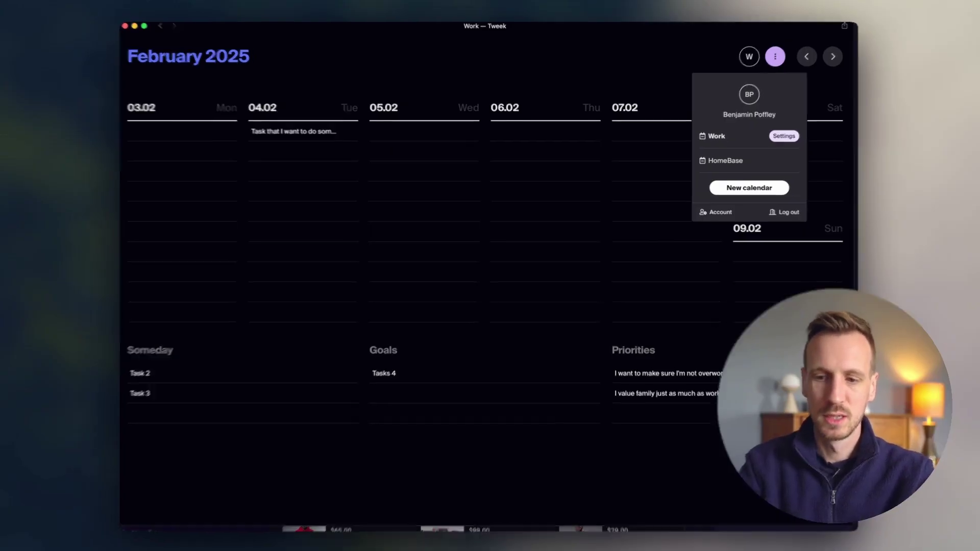
{"action": "key", "text": "Escape"}
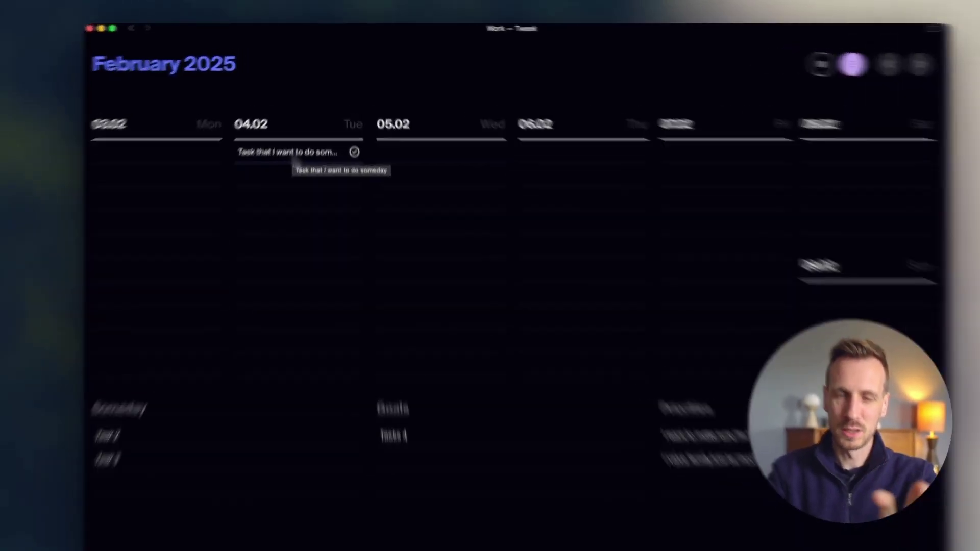
{"action": "left_click", "coordinate": [294, 155]}
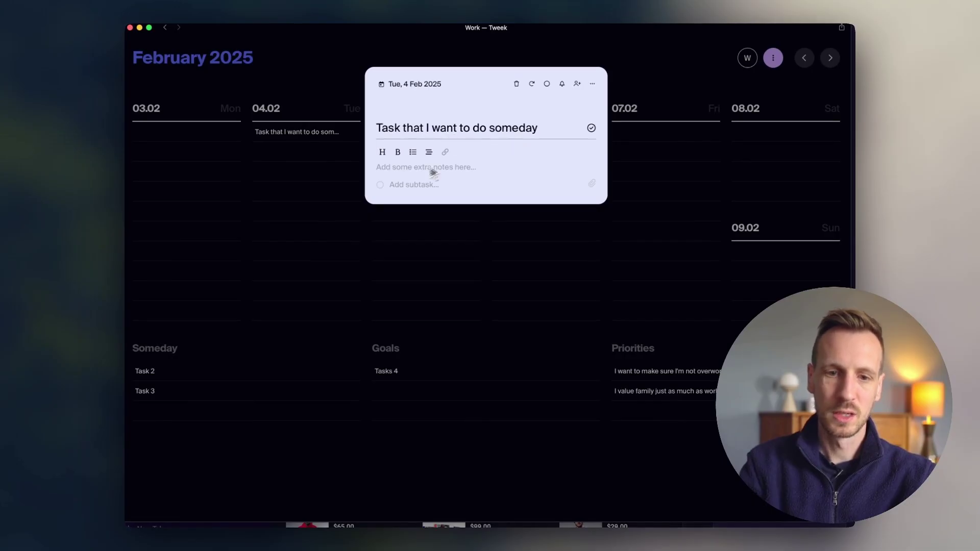
- Write the note 'This is information about this task', fixing the typo
{"action": "left_click", "coordinate": [390, 169]}
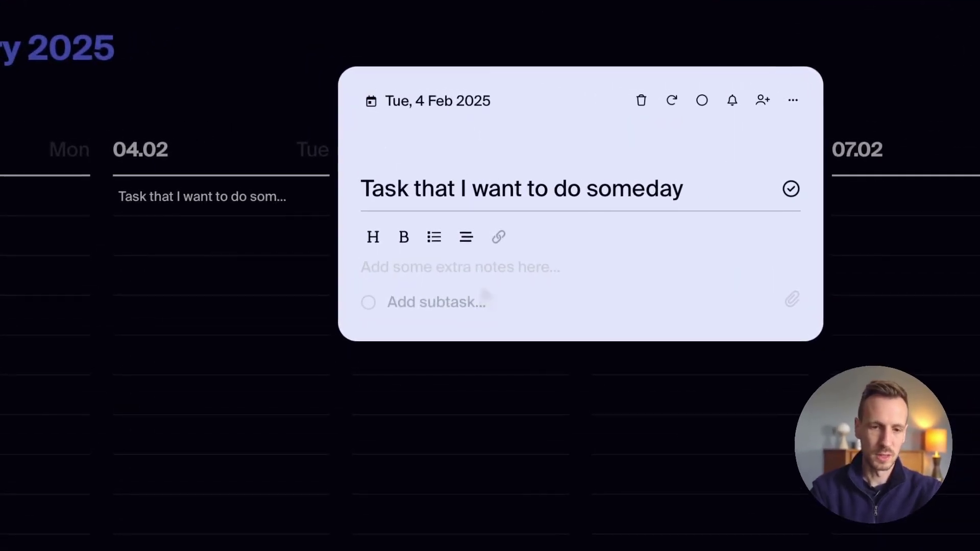
{"action": "type", "text": "This is informa"}
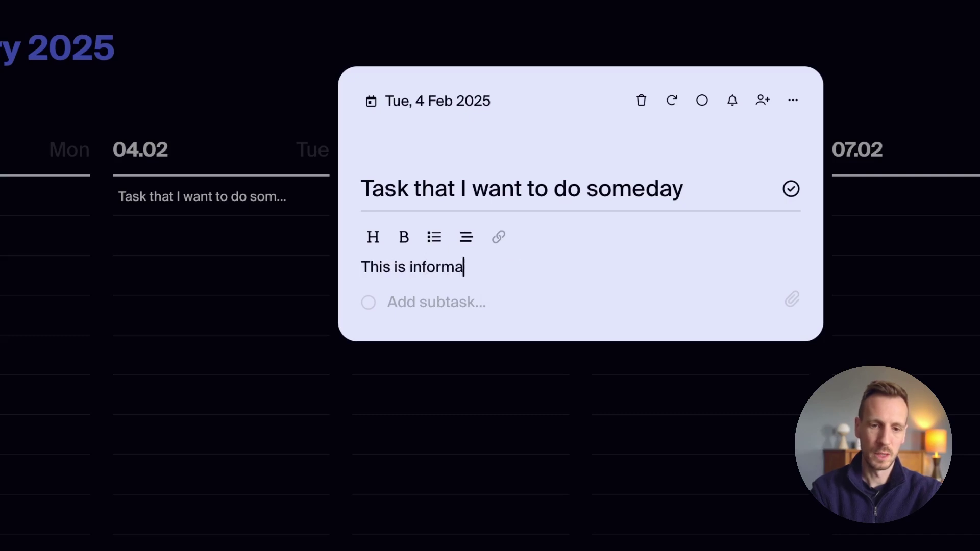
{"action": "type", "text": "tion about this taks"}
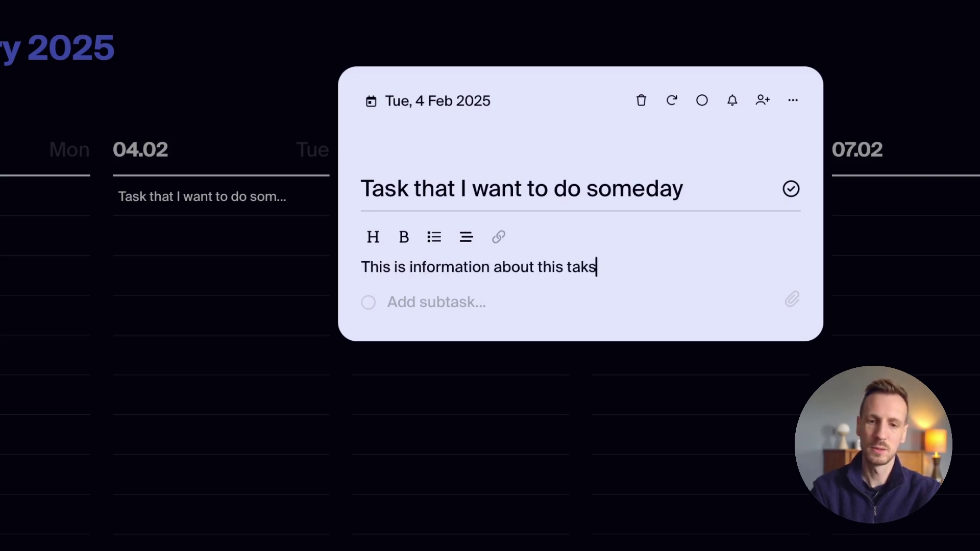
{"action": "key", "text": "BackSpace"}
{"action": "type", "text": "sk"}
{"action": "key", "text": "Return"}
{"action": "key", "text": "Return"}
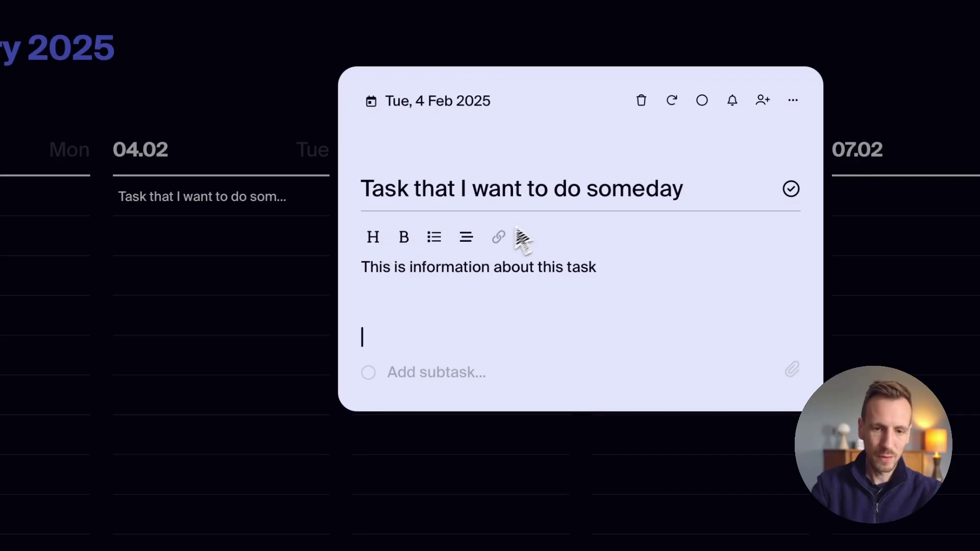
{"action": "key", "text": "BackSpace"}
- Add the subtasks Do this and Do that
{"action": "left_click", "coordinate": [434, 335]}
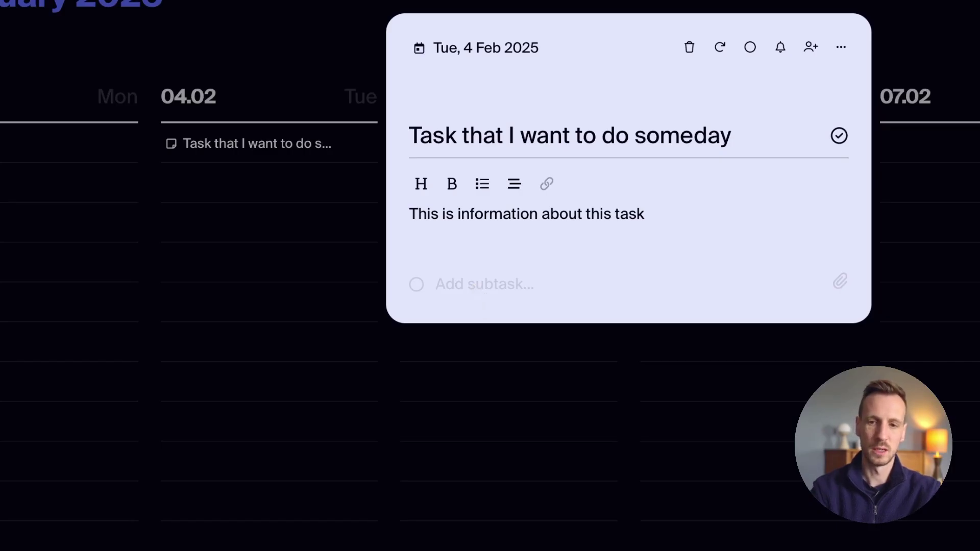
{"action": "type", "text": "Do this"}
{"action": "key", "text": "Return"}
{"action": "type", "text": "Do "}
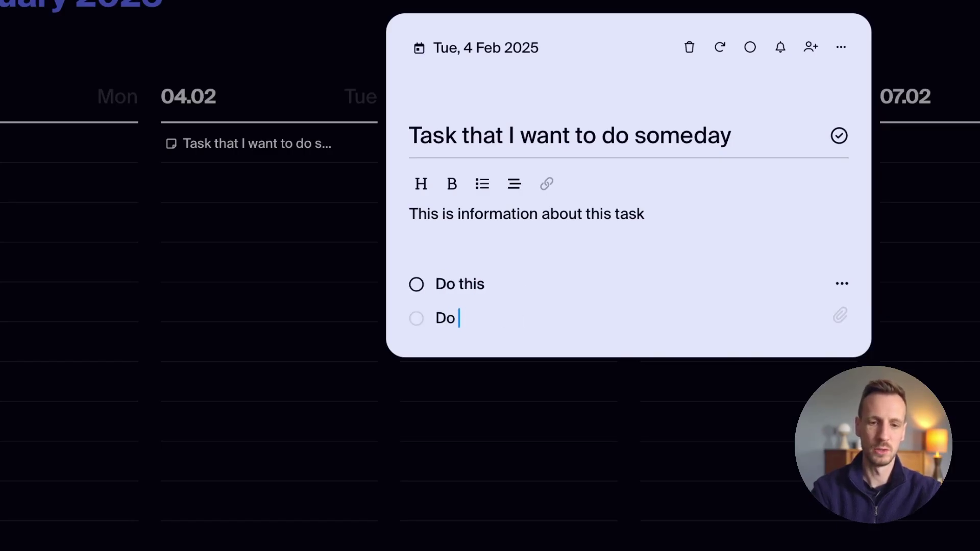
{"action": "type", "text": "that"}
{"action": "key", "text": "Return"}
{"action": "left_click", "coordinate": [470, 243]}
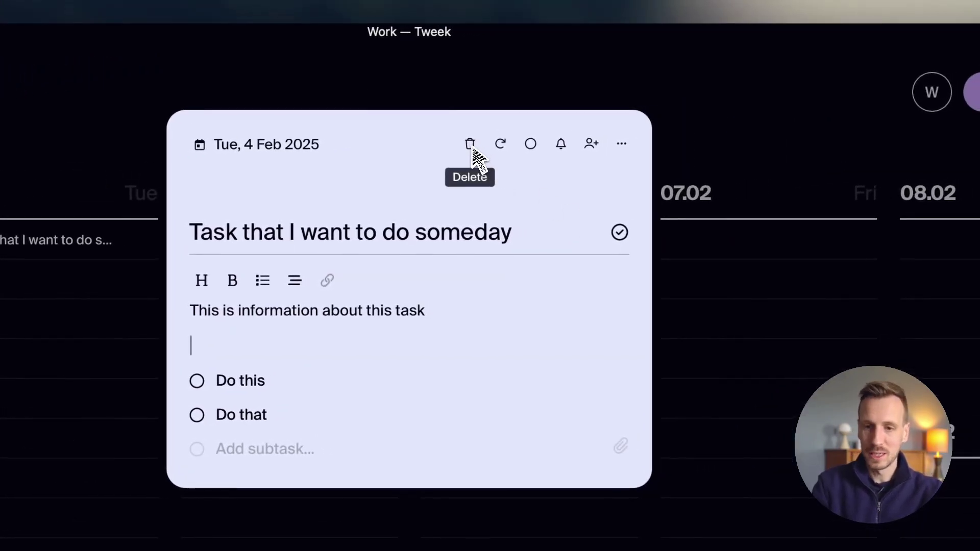
- Set the task's colour to yellow, close its card, and reopen it
{"action": "left_click", "coordinate": [530, 145]}
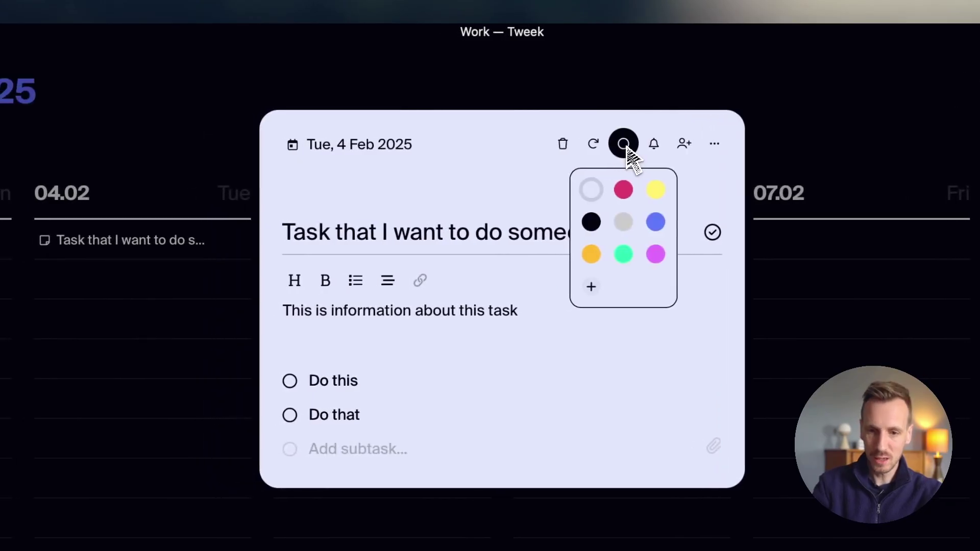
{"action": "left_click", "coordinate": [657, 189]}
{"action": "key", "text": "Escape"}
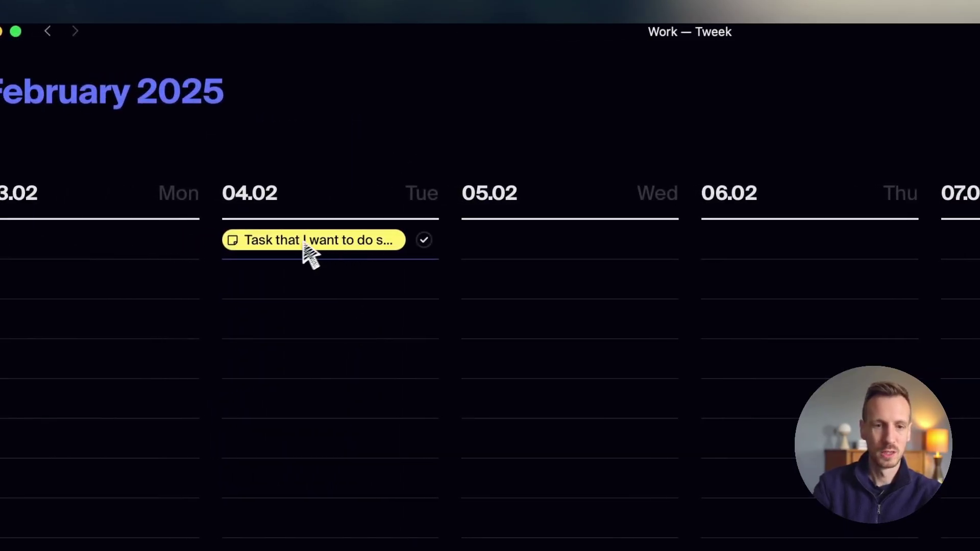
{"action": "left_click", "coordinate": [321, 250]}
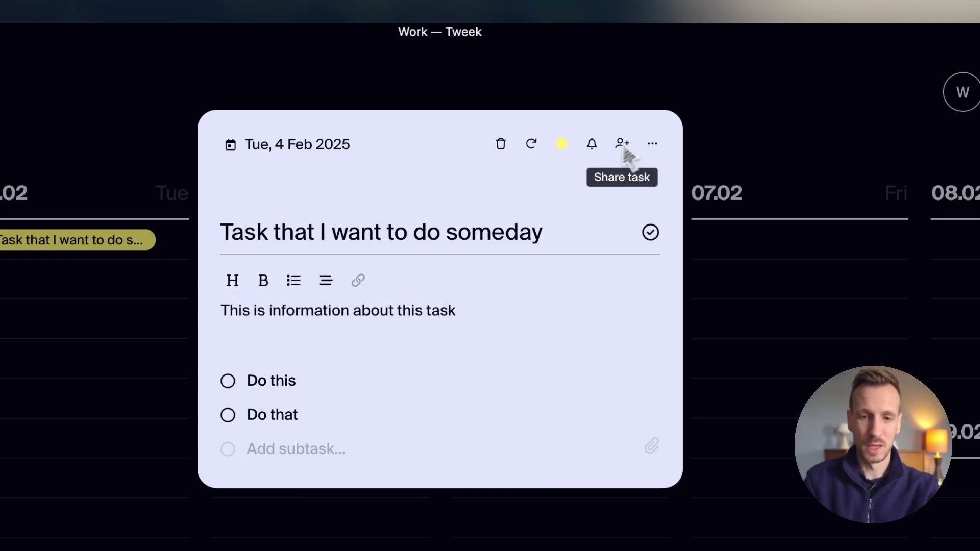
{"action": "left_click", "coordinate": [652, 145]}
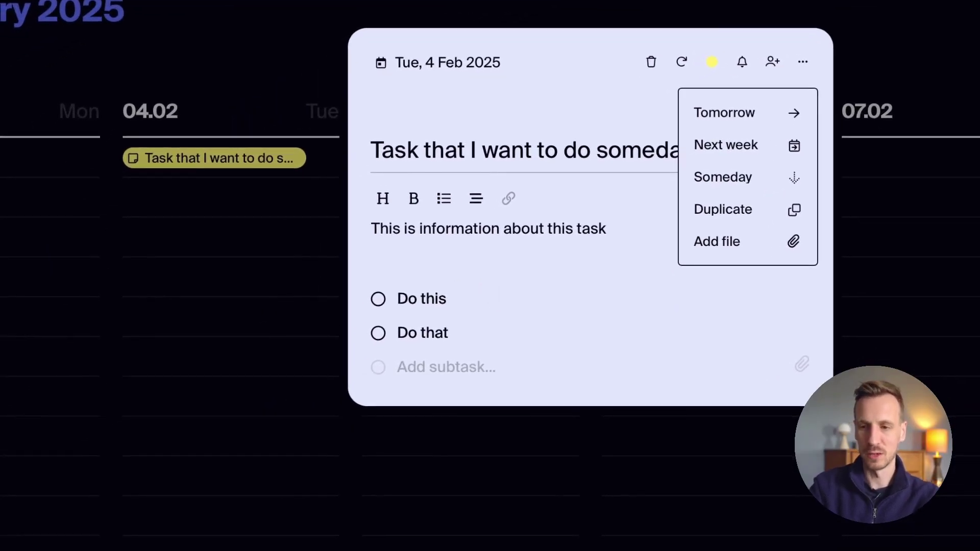
{"action": "key", "text": "Escape"}
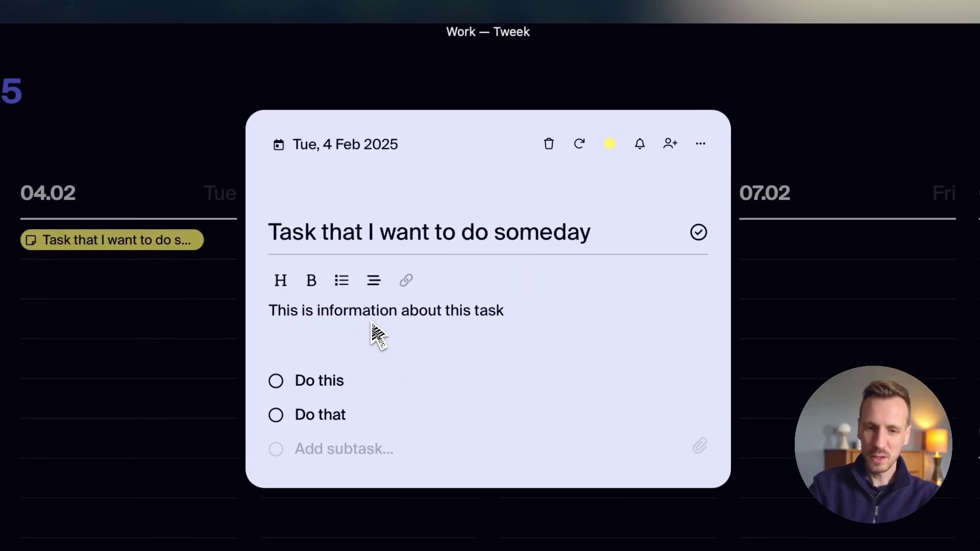
{"action": "left_click", "coordinate": [332, 338]}
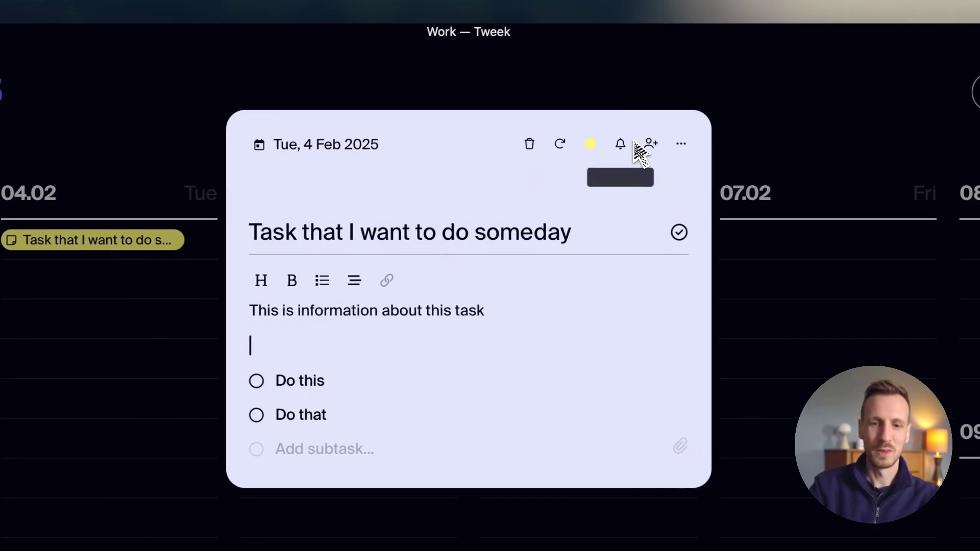
{"action": "left_click", "coordinate": [680, 144]}
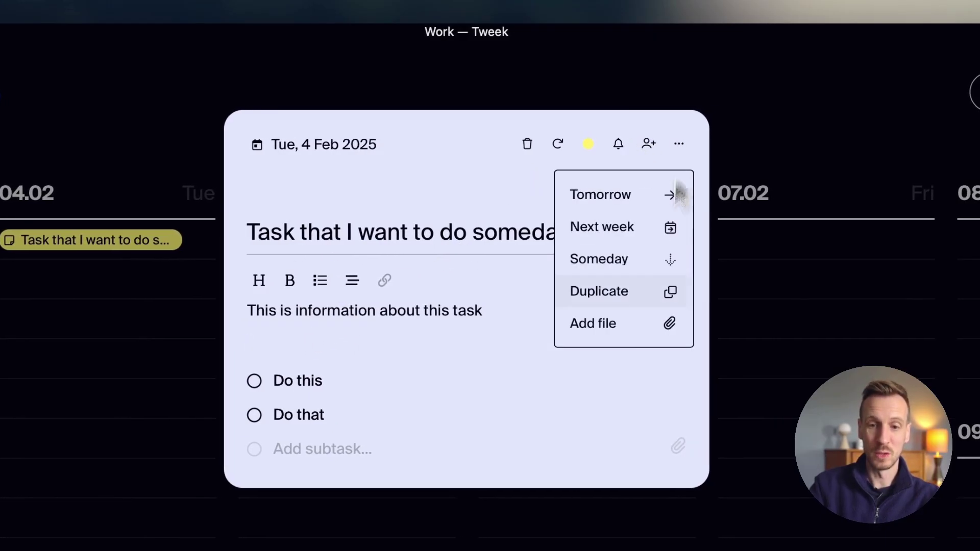
{"action": "left_click", "coordinate": [545, 363]}
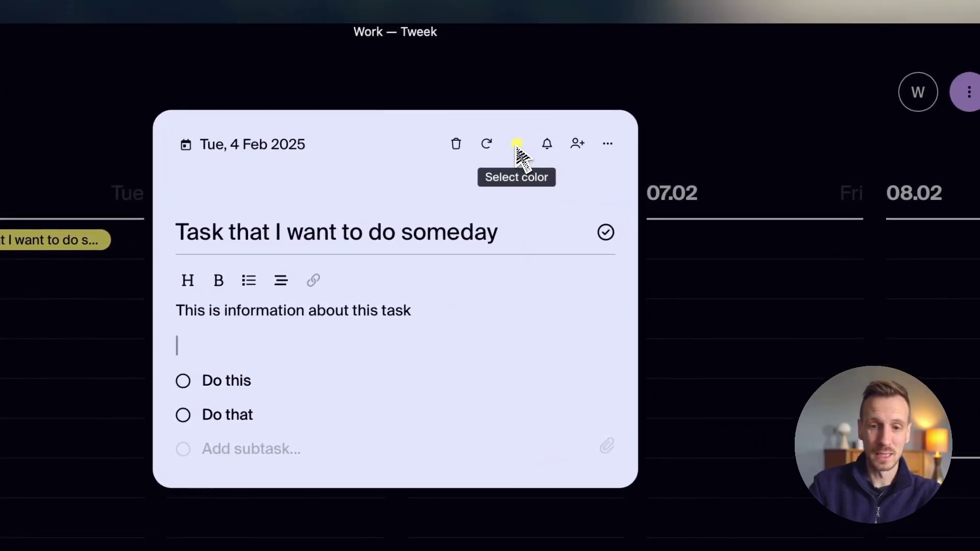
{"action": "left_click", "coordinate": [486, 145]}
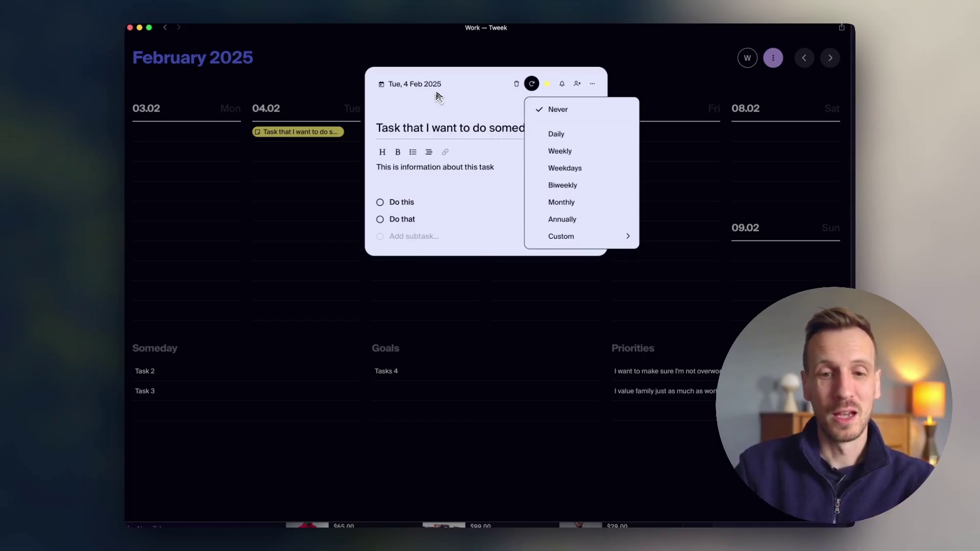
{"action": "left_click", "coordinate": [492, 98]}
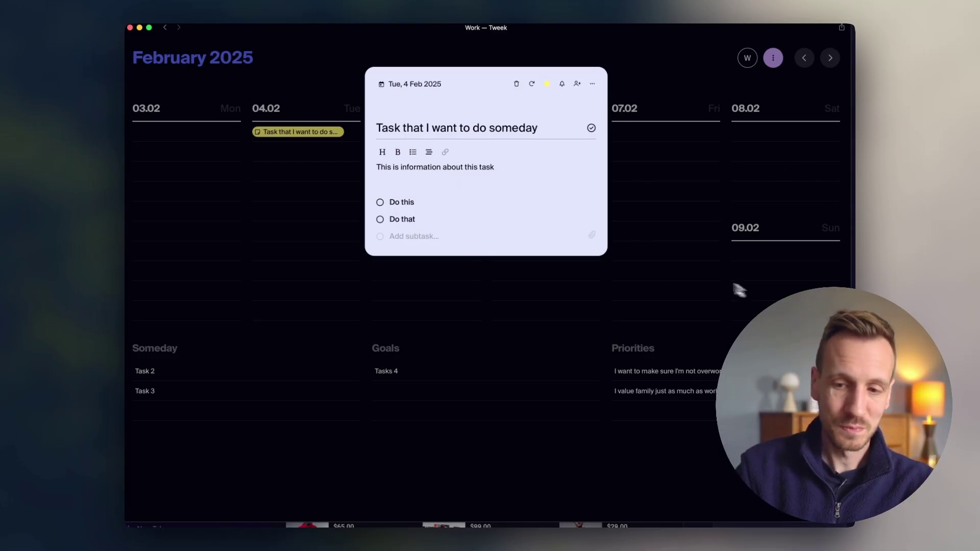
{"action": "key", "text": "Escape"}
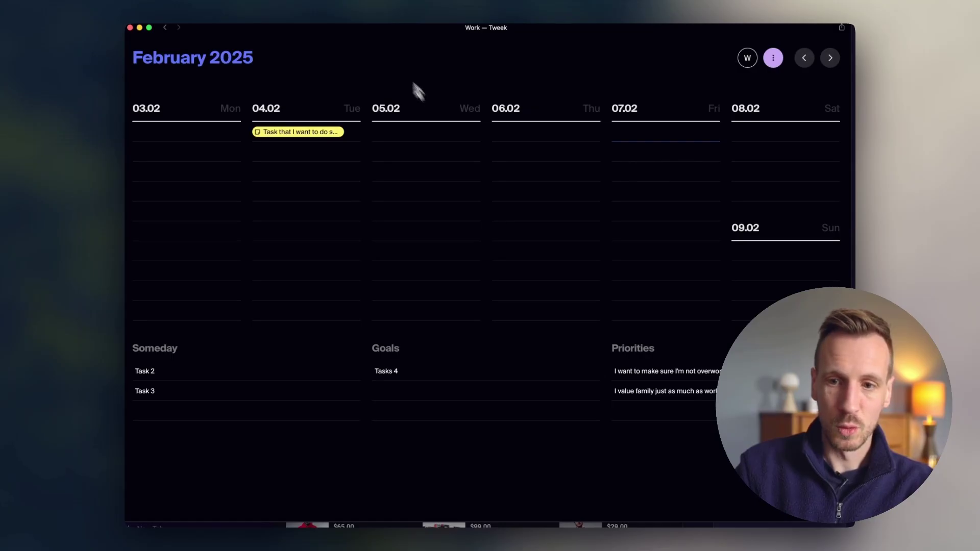
{"action": "left_click", "coordinate": [774, 60]}
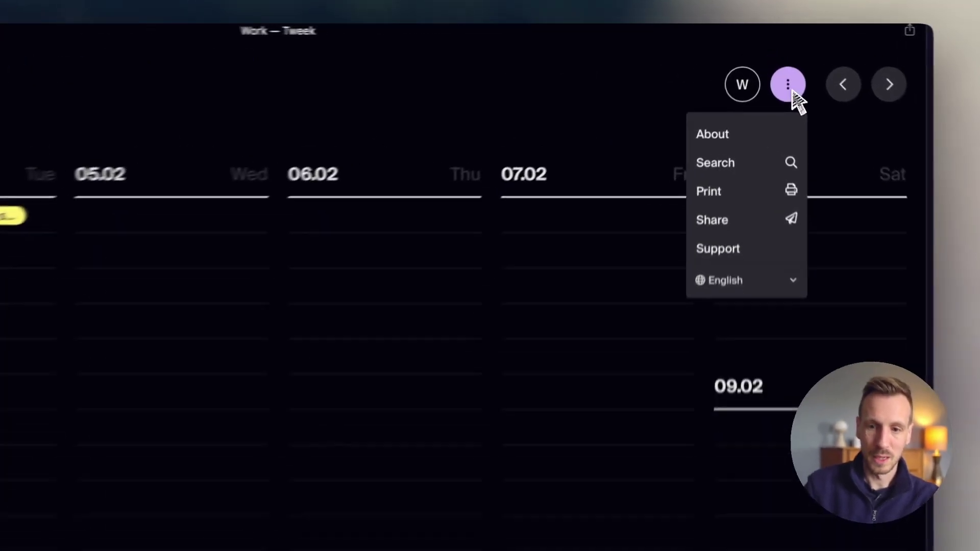
{"action": "left_click", "coordinate": [739, 103]}
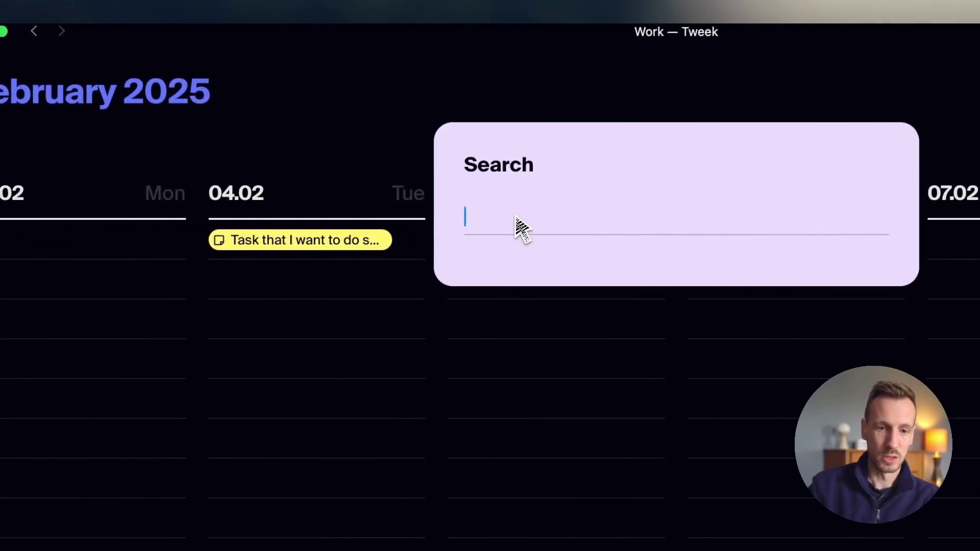
{"action": "type", "text": "To do"}
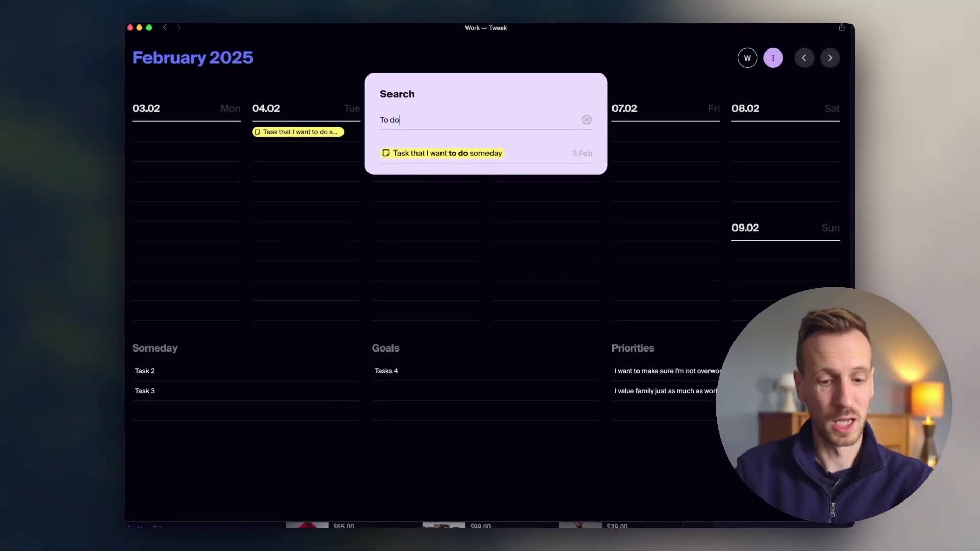
{"action": "key", "text": "super+a"}
{"action": "key", "text": "BackSpace"}
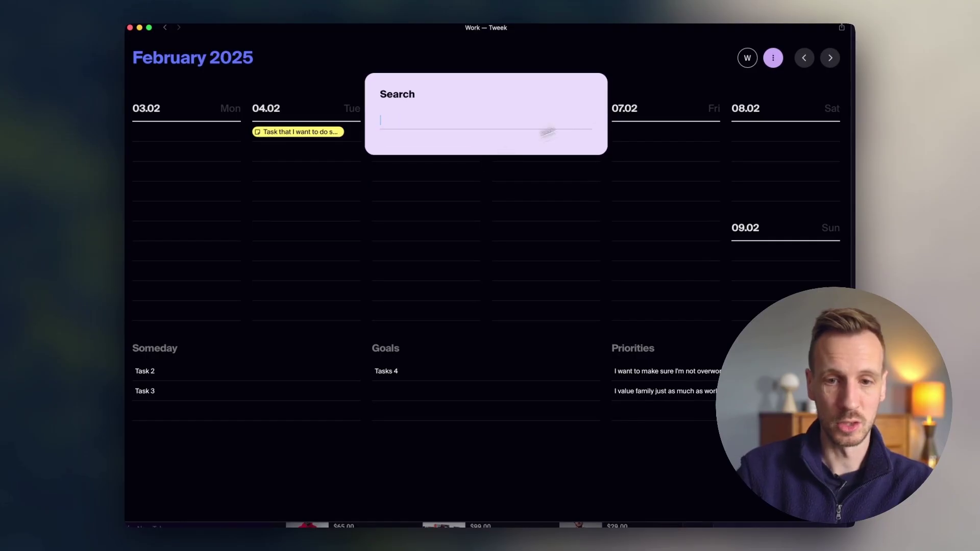
{"action": "key", "text": "Escape"}
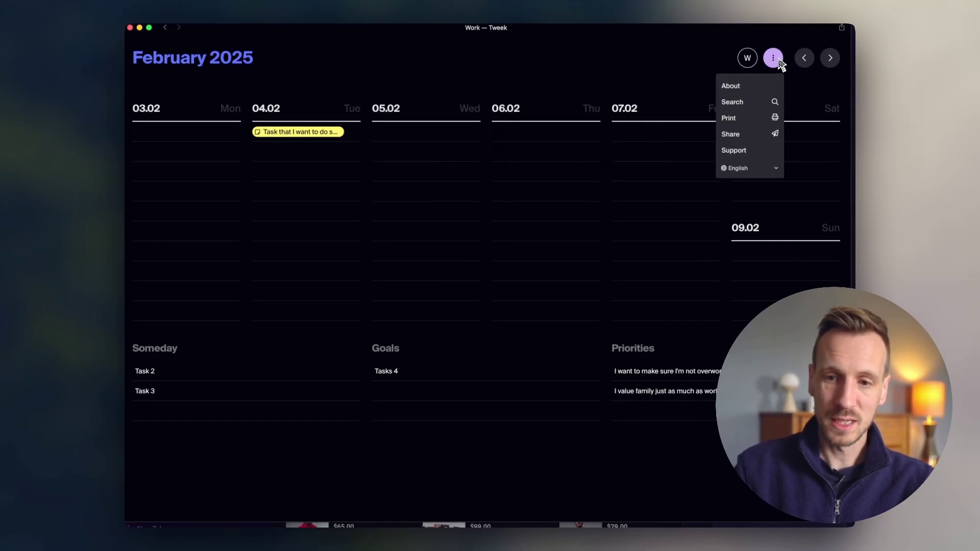
{"action": "mouse_move", "coordinate": [750, 60]}
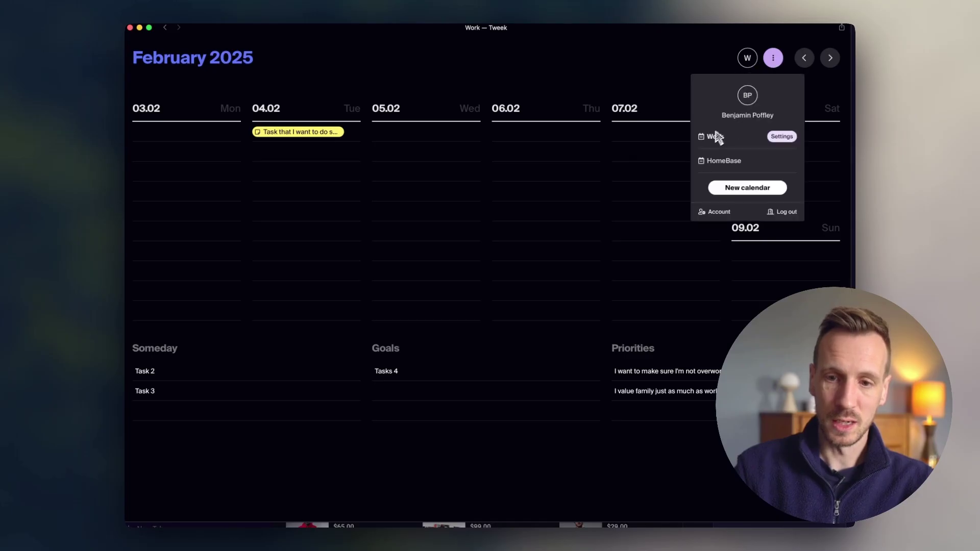
{"action": "left_click", "coordinate": [782, 138]}
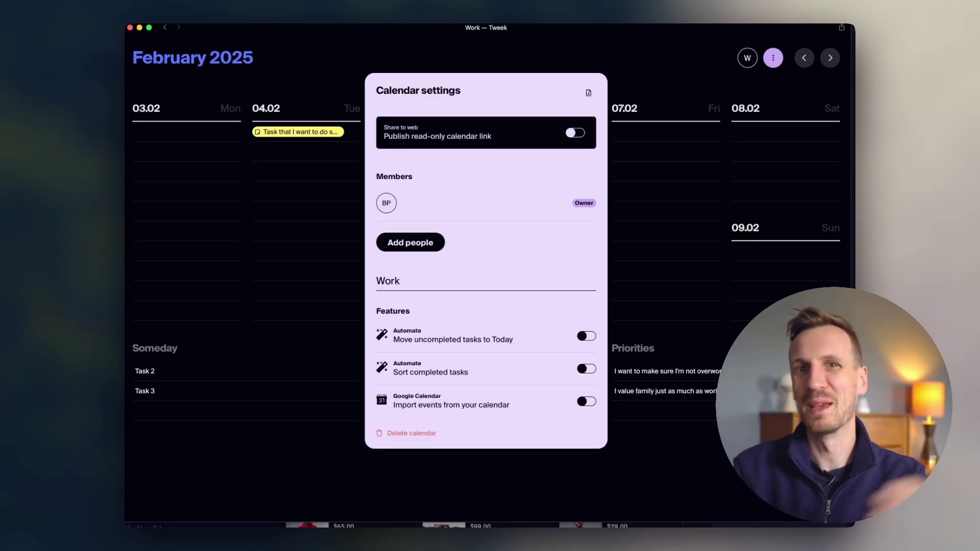
{"action": "left_click", "coordinate": [664, 212]}
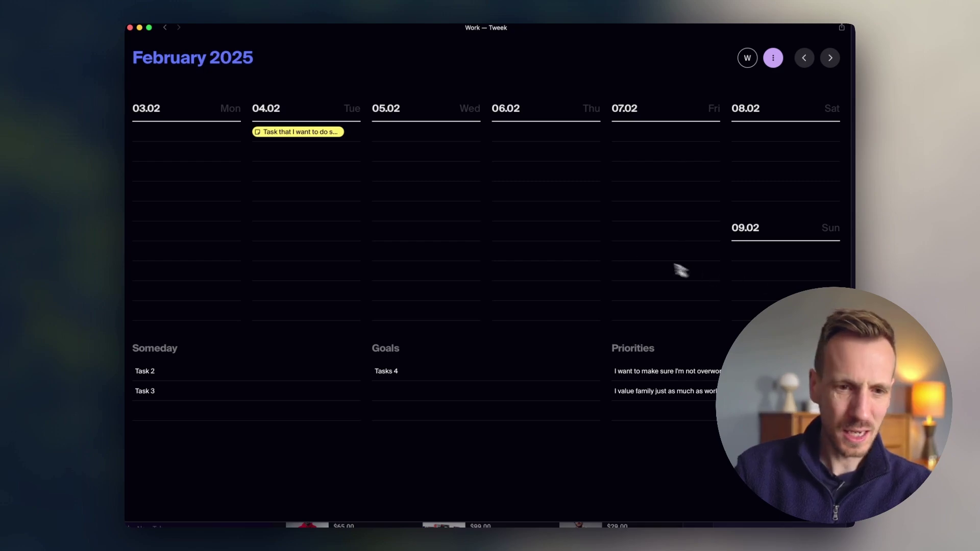
- Add 'Create tasks', move it to Thursday 06.02, and tick it off as completed
{"action": "left_click", "coordinate": [531, 219]}
{"action": "left_click", "coordinate": [446, 139]}
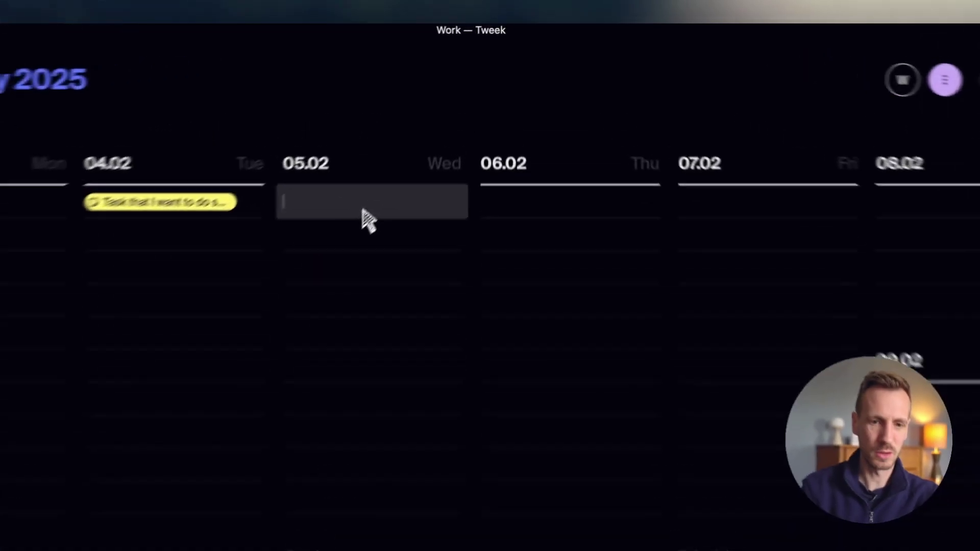
{"action": "type", "text": "Create"}
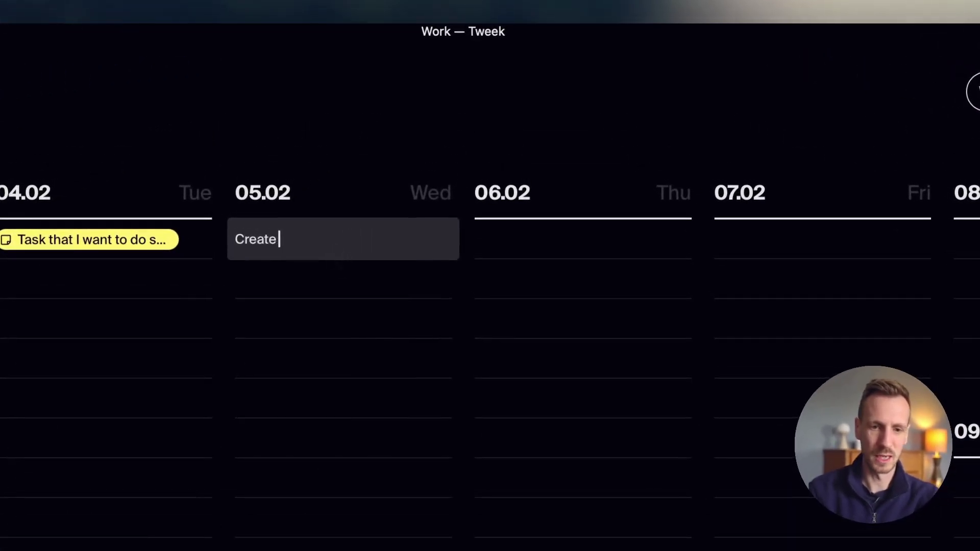
{"action": "type", "text": " tasks"}
{"action": "key", "text": "Return"}
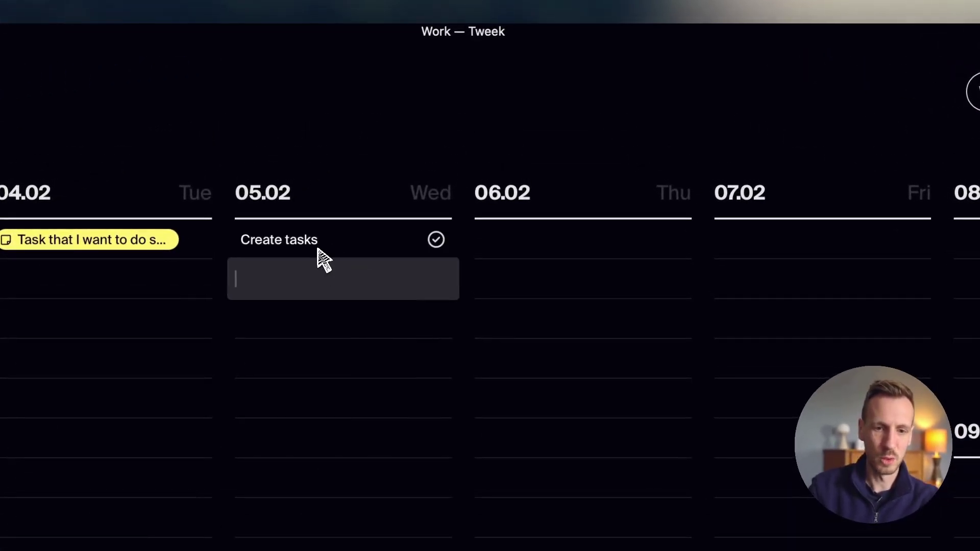
{"action": "left_click_drag", "start_coordinate": [318, 250], "coordinate": [610, 247]}
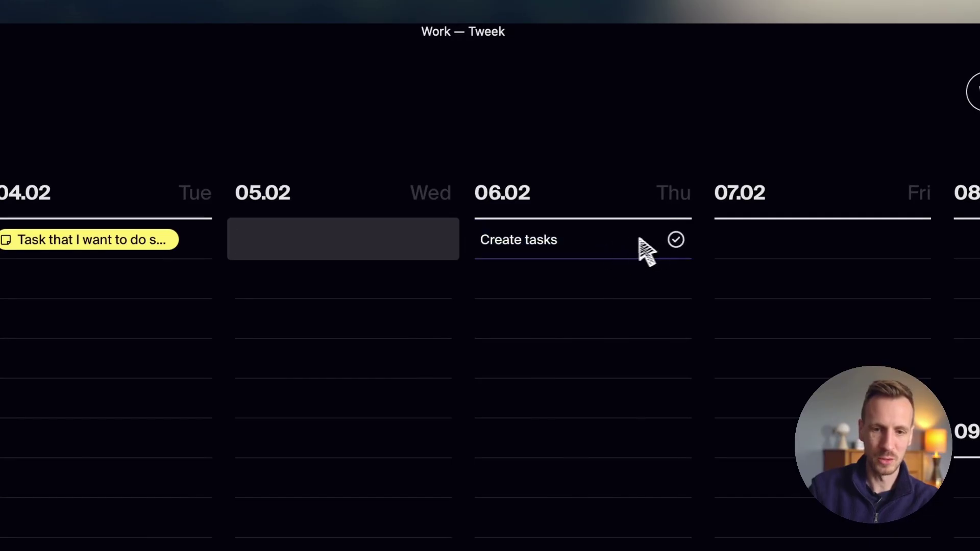
{"action": "left_click", "coordinate": [676, 239]}
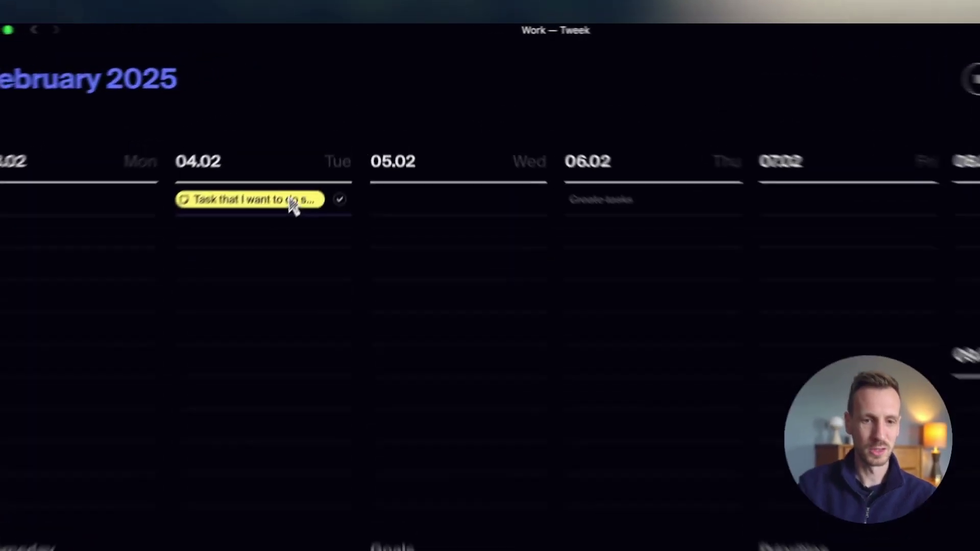
- Open the yellow task and add a blank line below its description
{"action": "left_click", "coordinate": [292, 204]}
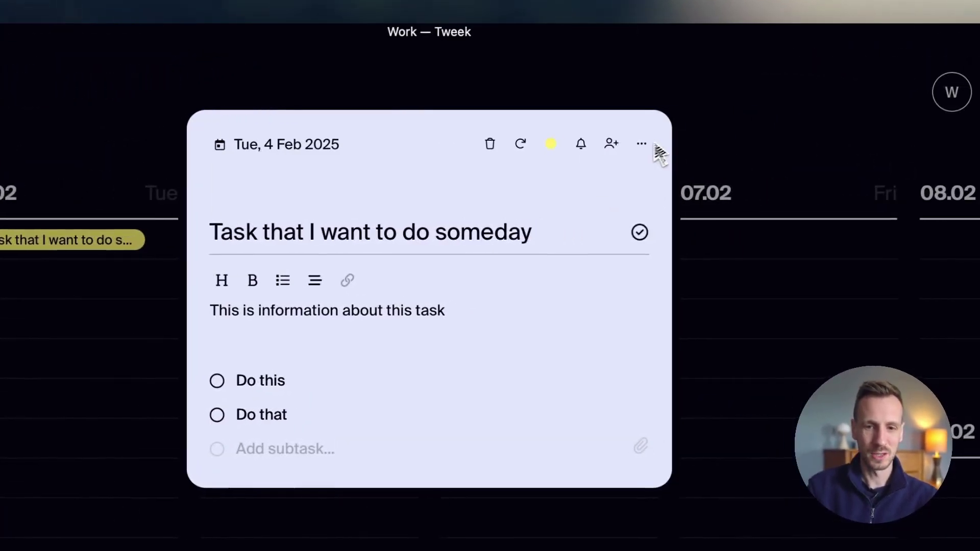
{"action": "left_click", "coordinate": [728, 121]}
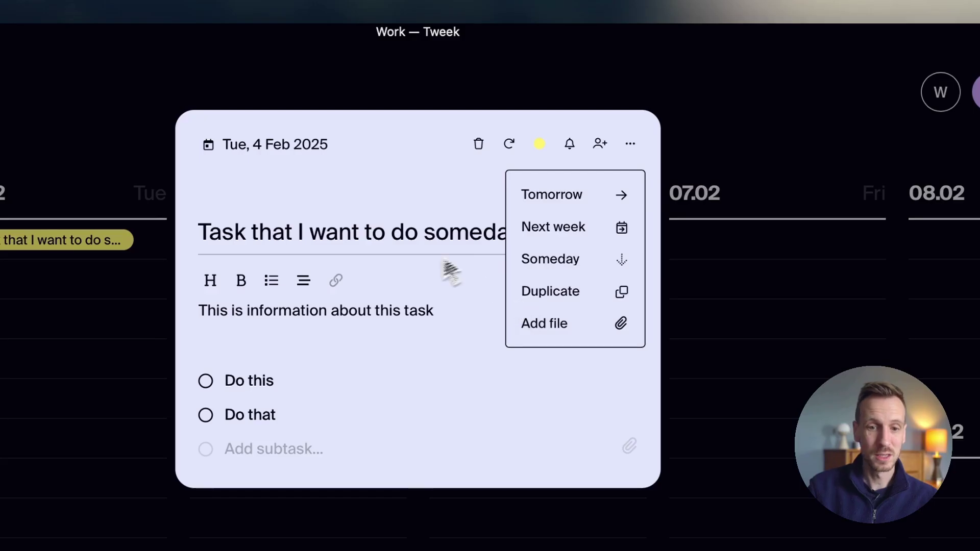
{"action": "left_click", "coordinate": [329, 340]}
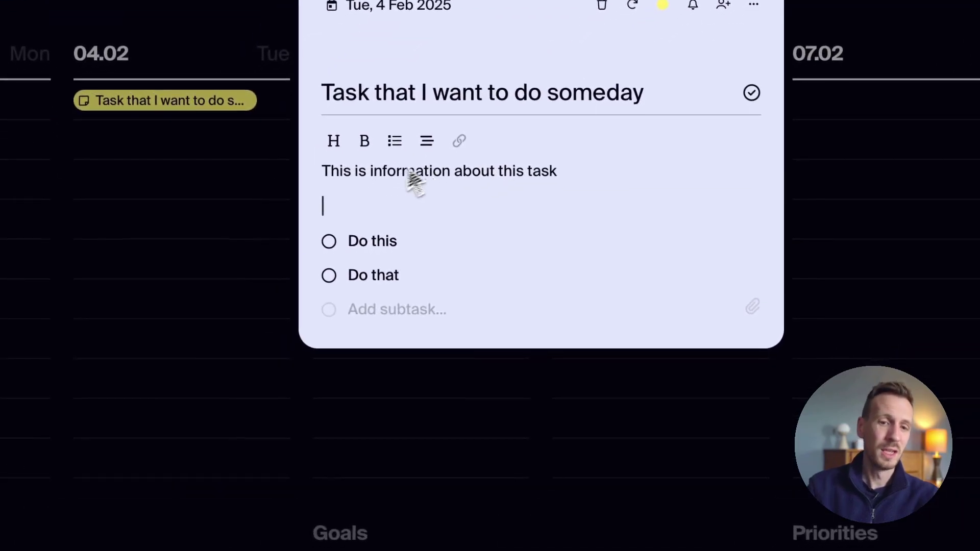
{"action": "key", "text": "Return"}
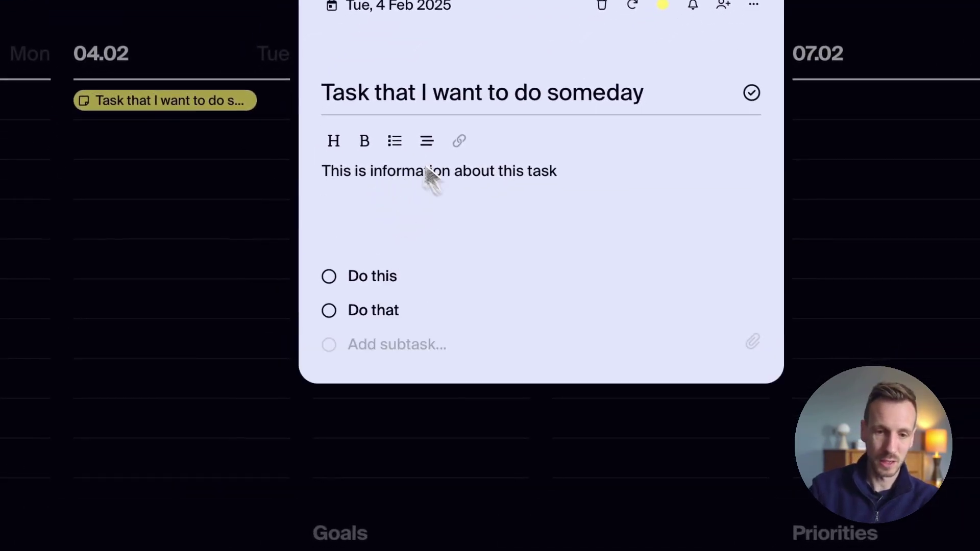
- Insert a bulleted list of Task 1, Task 2 and Task 3 in the note
{"action": "left_click", "coordinate": [392, 141]}
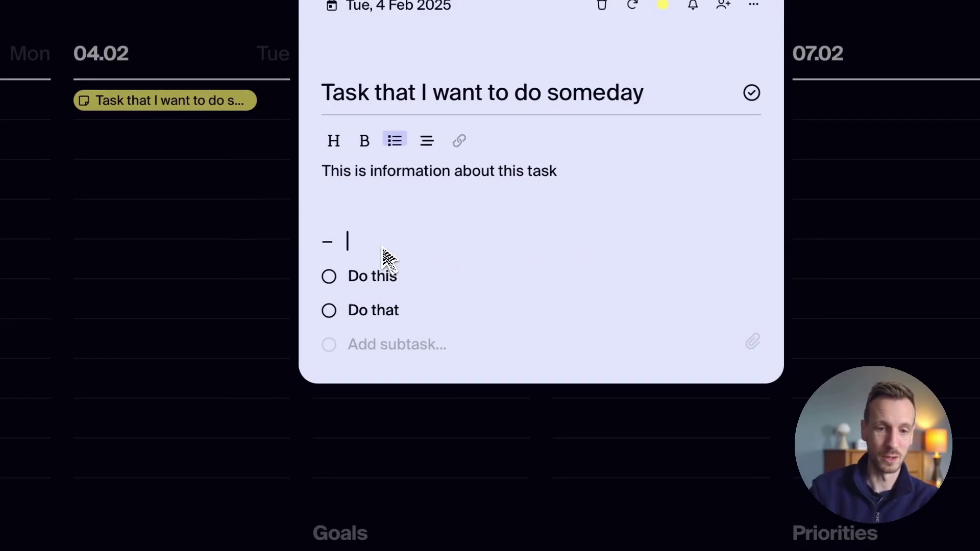
{"action": "type", "text": "Task 1"}
{"action": "key", "text": "Return"}
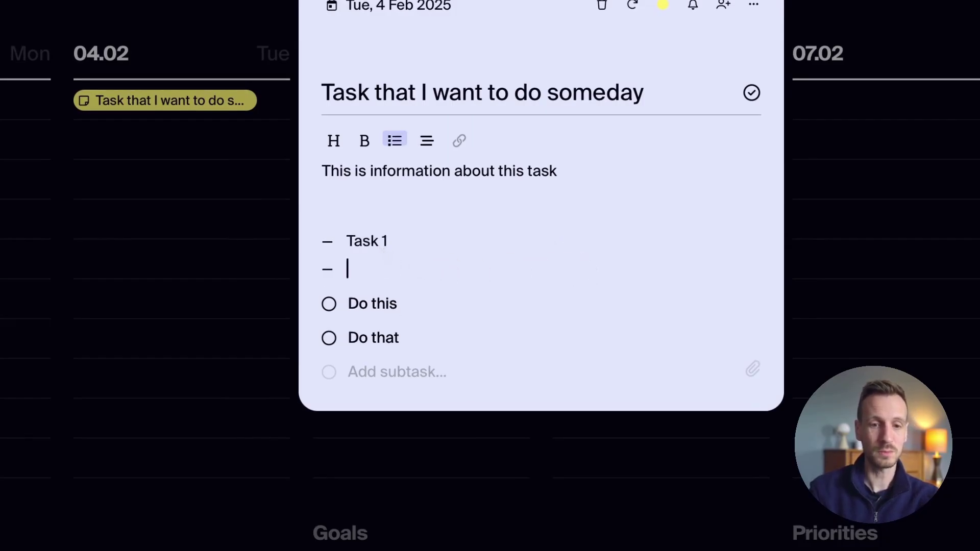
{"action": "type", "text": "Task 2"}
{"action": "key", "text": "Return"}
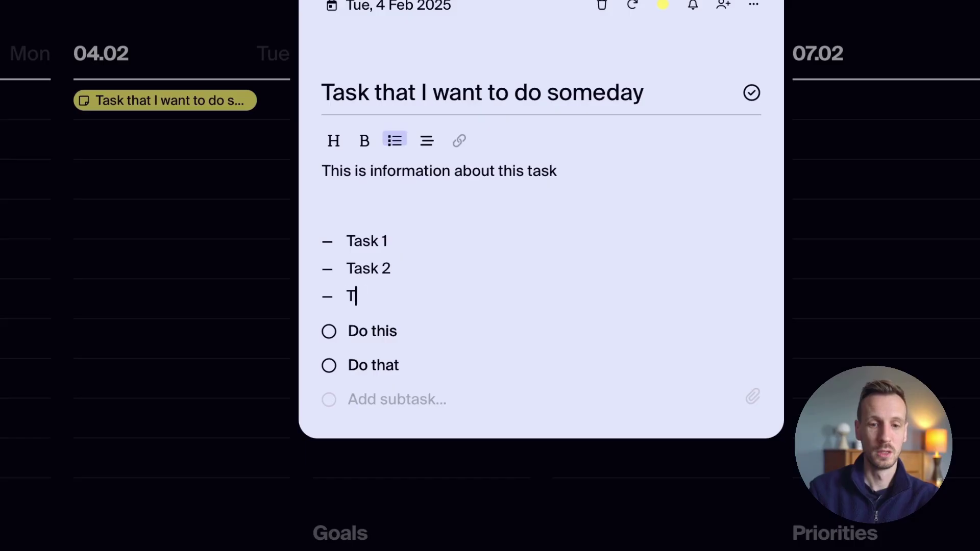
{"action": "type", "text": "Task 3"}
{"action": "key", "text": "Return"}
{"action": "key", "text": "Return"}
{"action": "key", "text": "Return"}
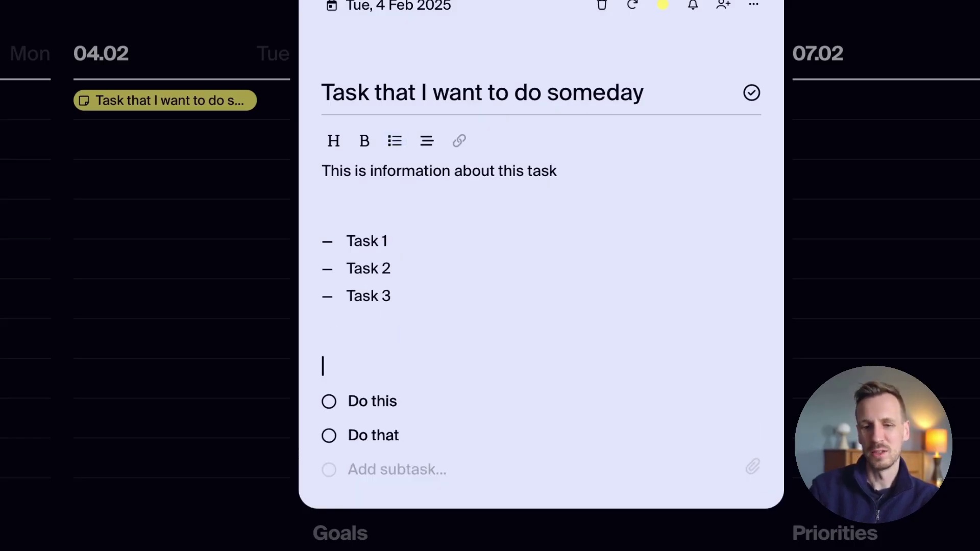